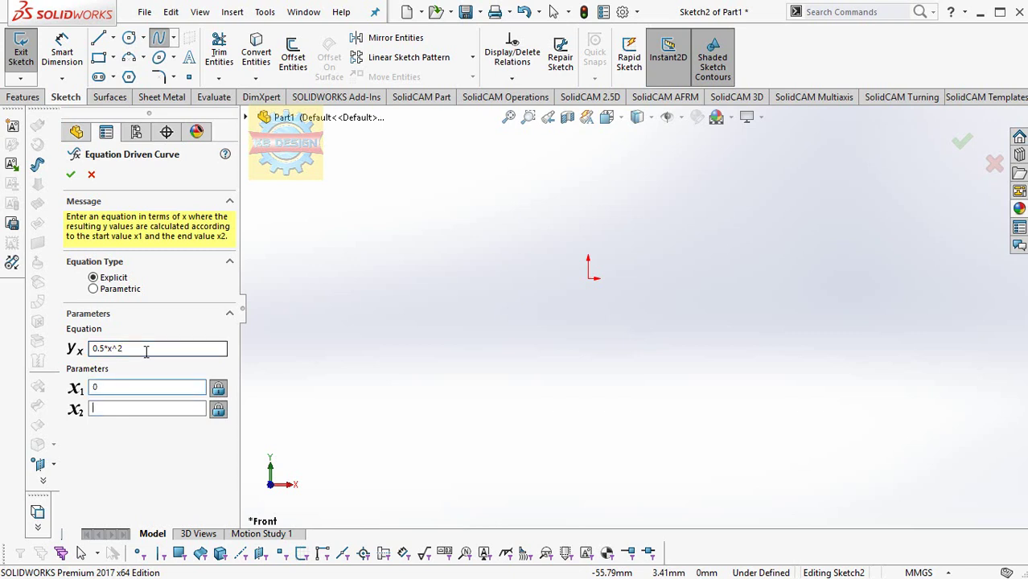
Set the end value x2 of the 0.5*x^2 equation curve to 3 and create the curve
type("3")
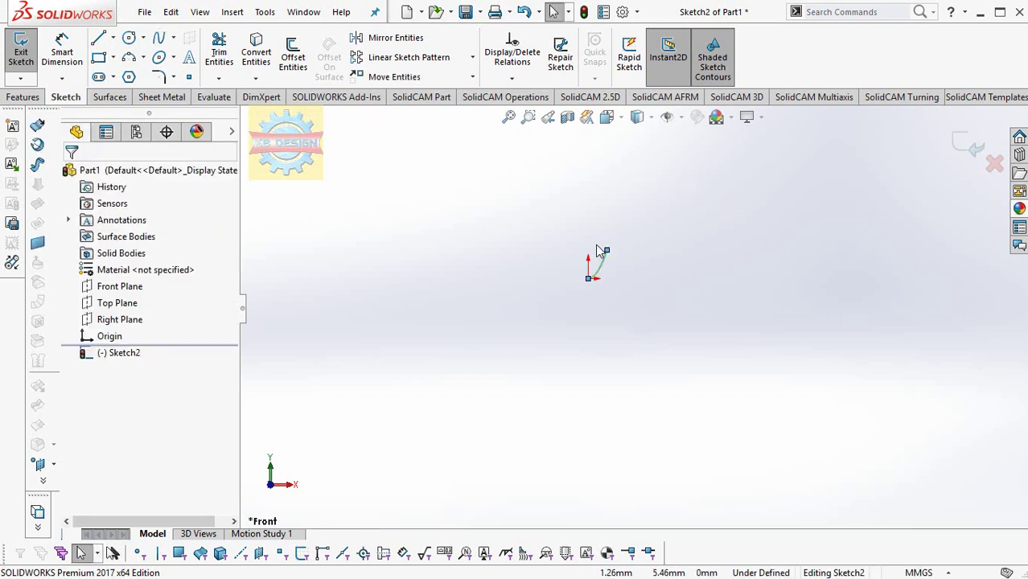
mouse_move(628, 252)
middle_mouse_down()
mouse_move(547, 271)
mouse_move(605, 281)
middle_mouse_up()
scroll(608, 278, "down", 4)
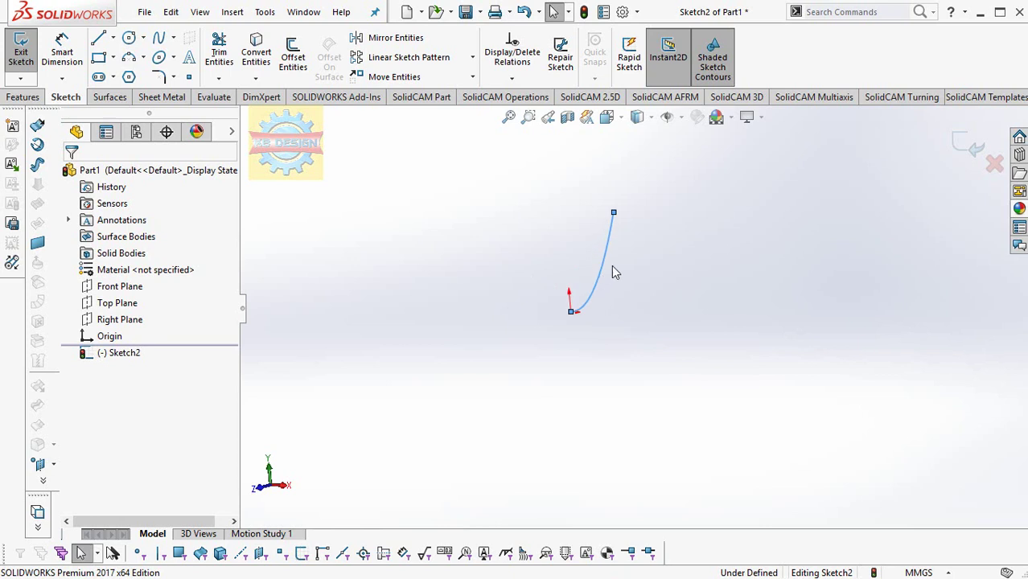
left_click(113, 97)
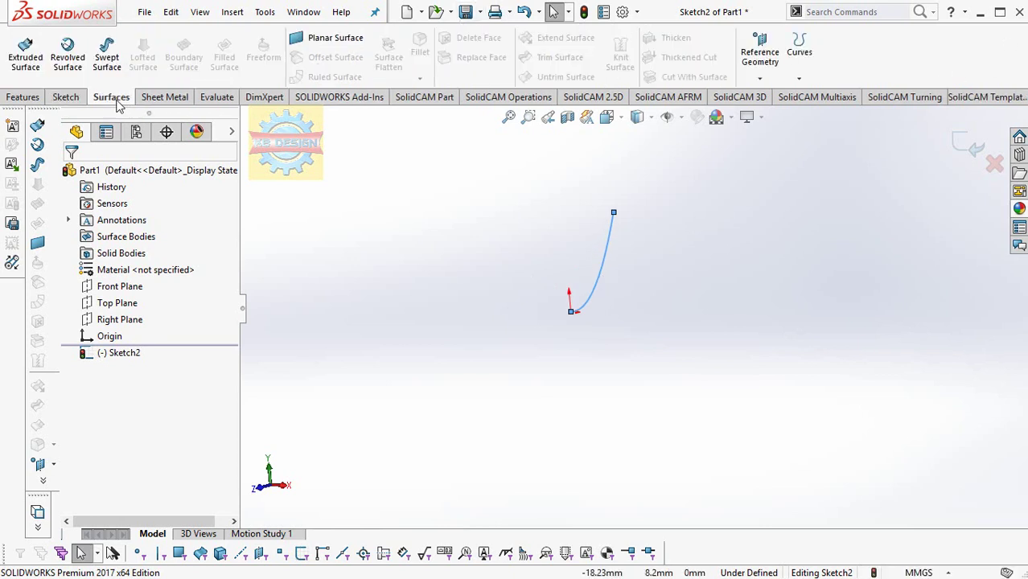
left_click(15, 97)
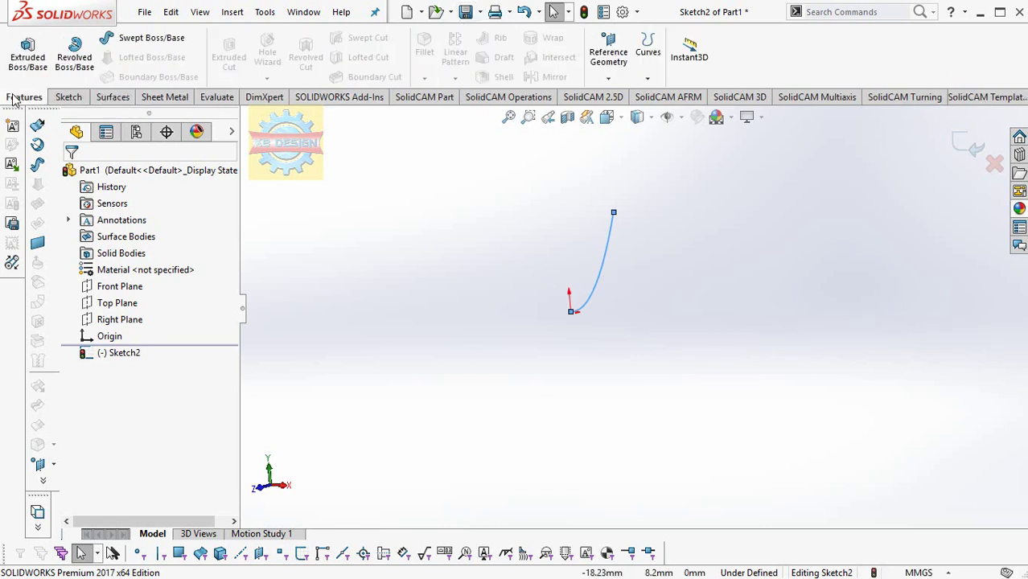
mouse_move(408, 265)
middle_mouse_down()
mouse_move(409, 299)
mouse_move(443, 360)
middle_mouse_up()
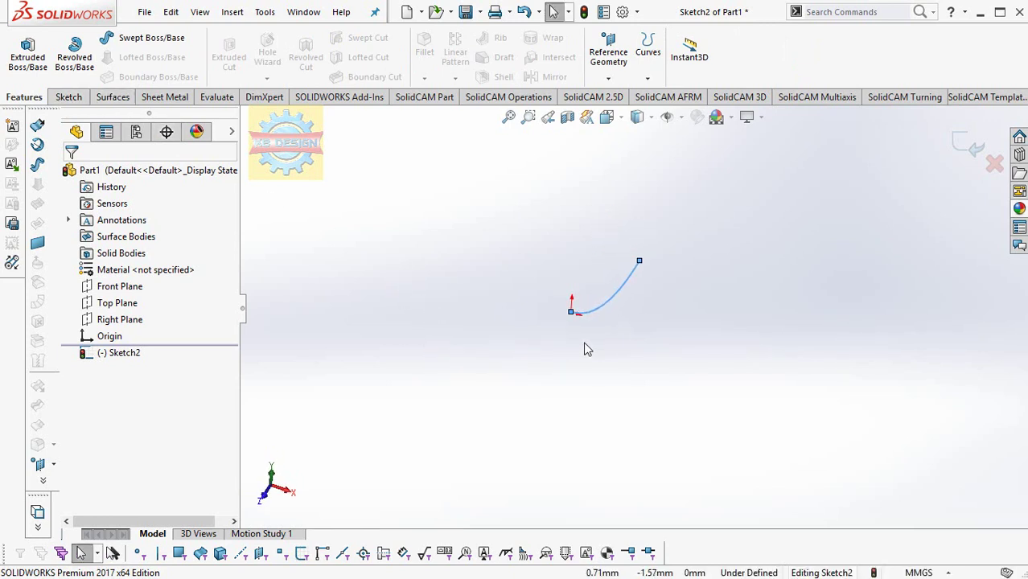
mouse_move(585, 347)
middle_mouse_down()
mouse_move(533, 383)
mouse_move(636, 298)
middle_mouse_up()
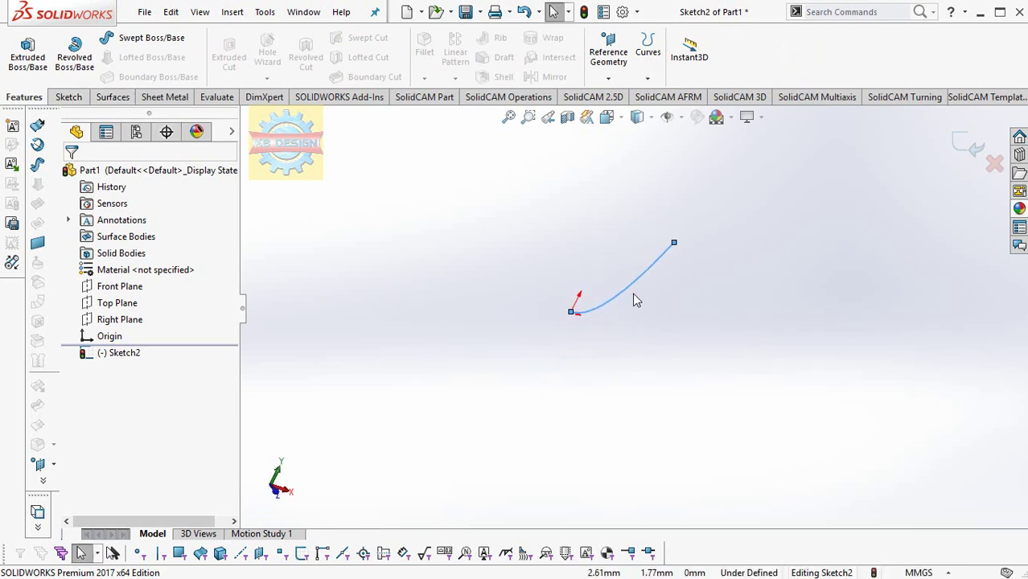
Sketch a vertical construction line about 4.5 mm long upward from the origin, beside the parabolic curve
left_click(68, 96)
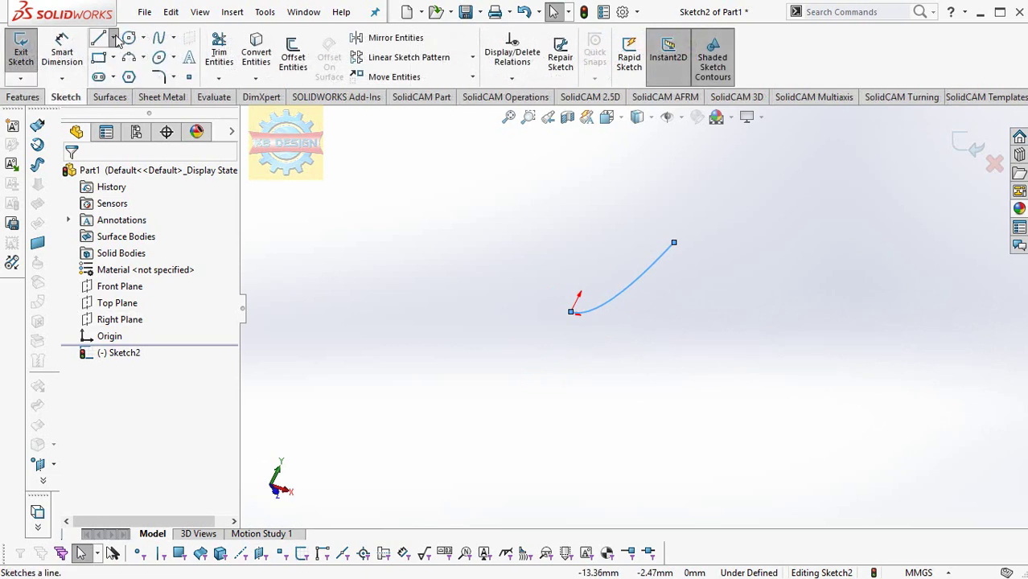
left_click(113, 37)
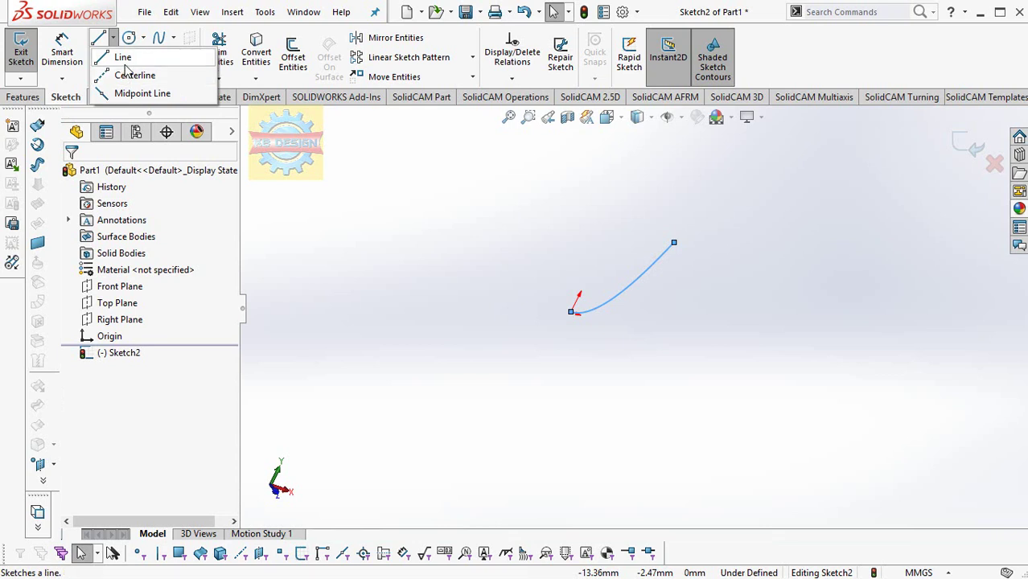
left_click(112, 38)
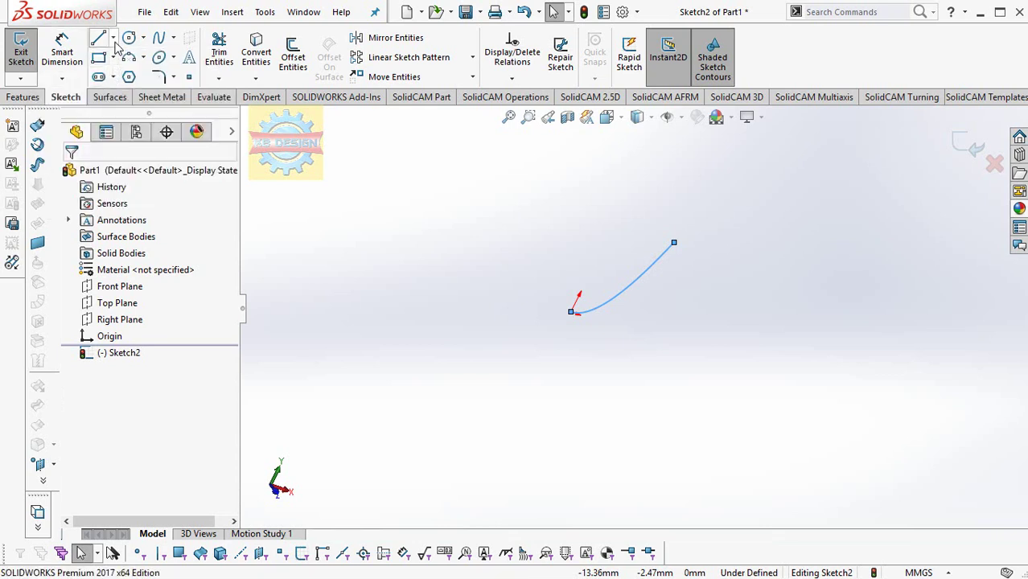
left_click(113, 38)
key("l")
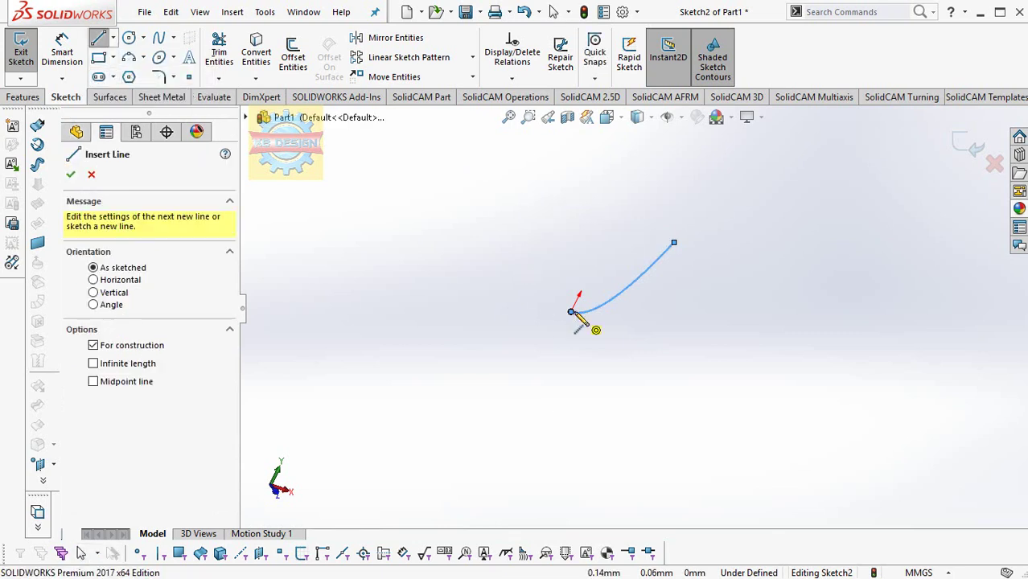
left_click(573, 312)
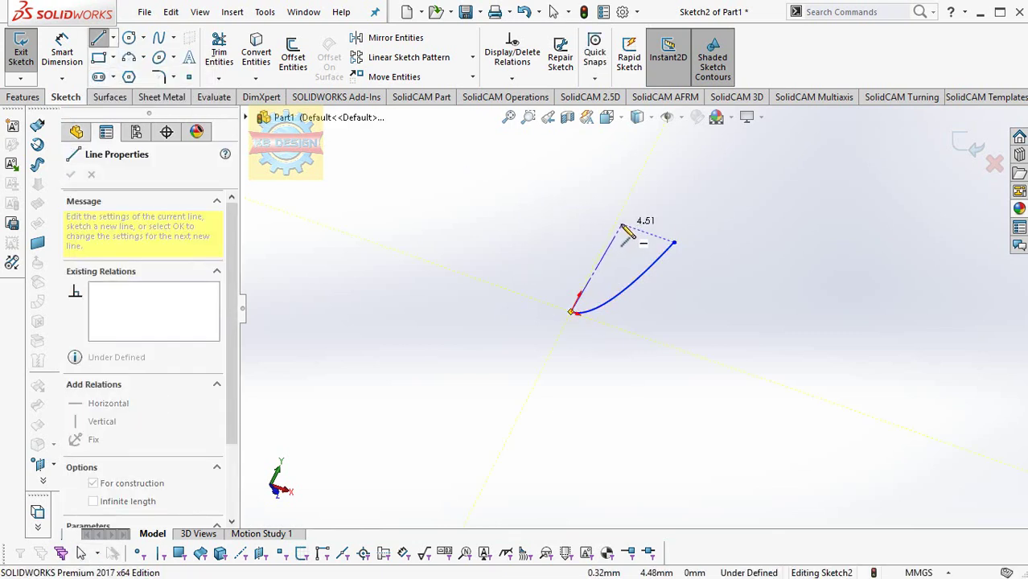
left_click(616, 223)
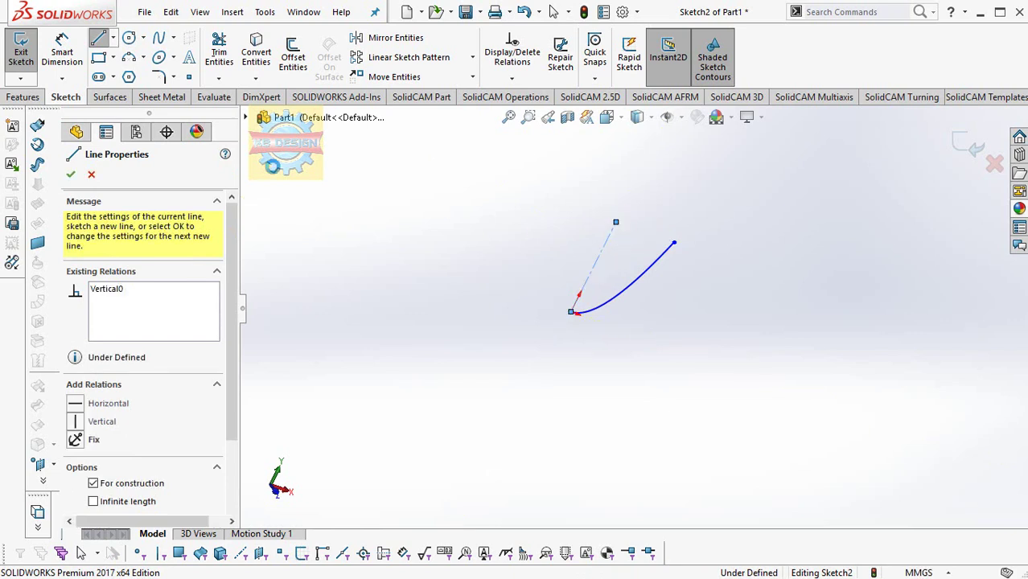
key("Escape")
key("Escape")
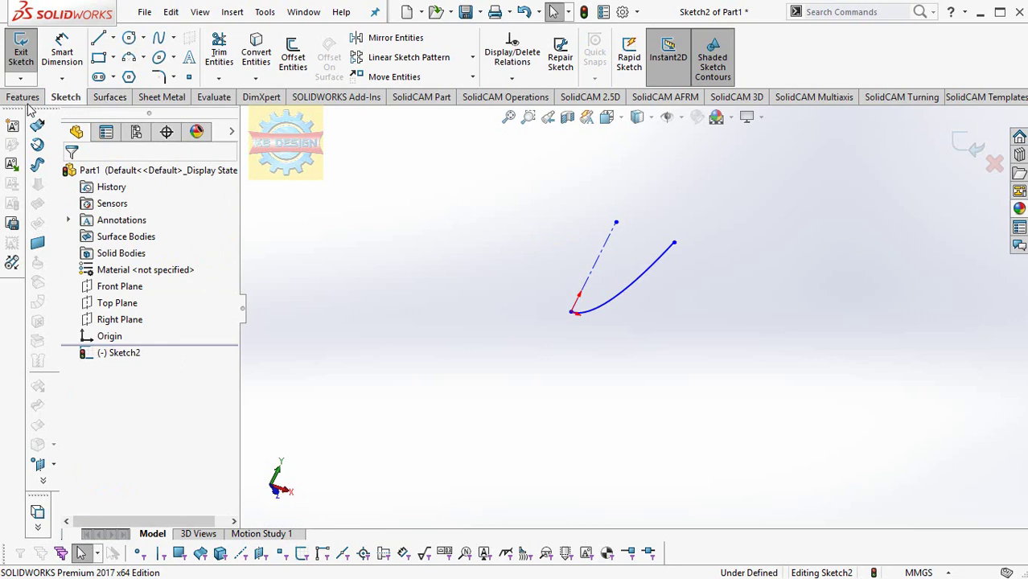
Try to revolve the curve 360° about the construction line as a solid, letting the open sketch be closed automatically
left_click(25, 100)
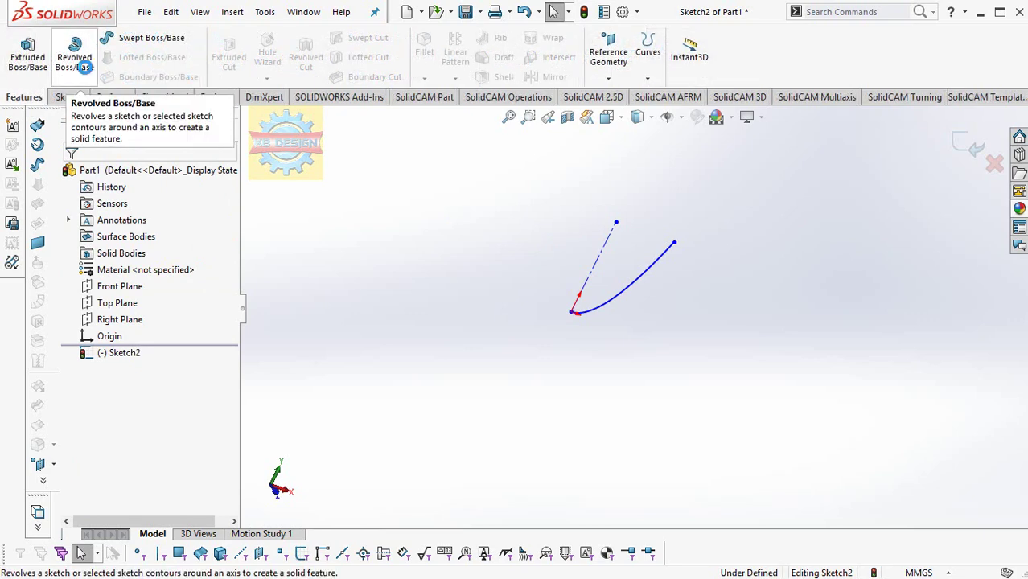
left_click(76, 61)
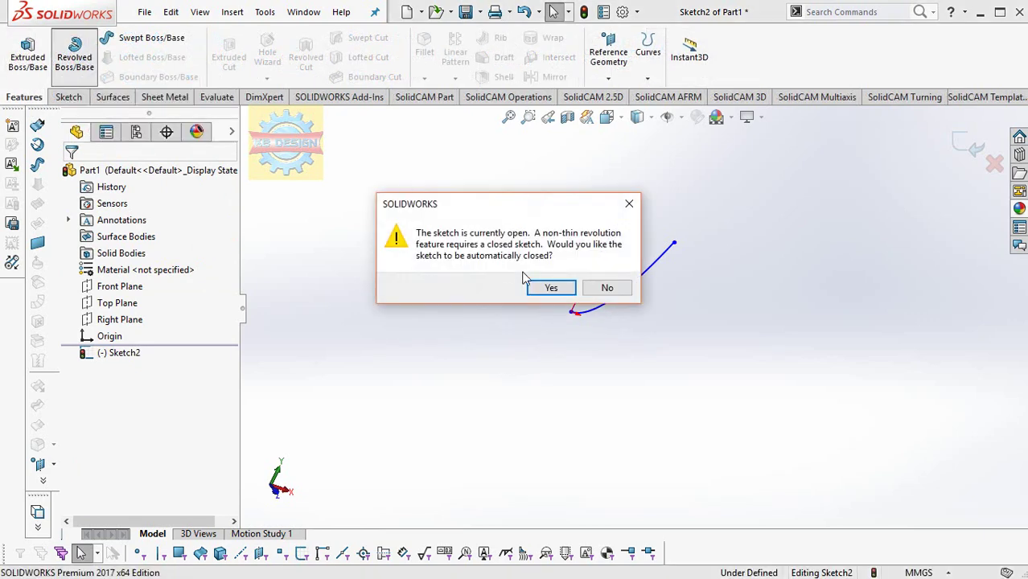
left_click(550, 288)
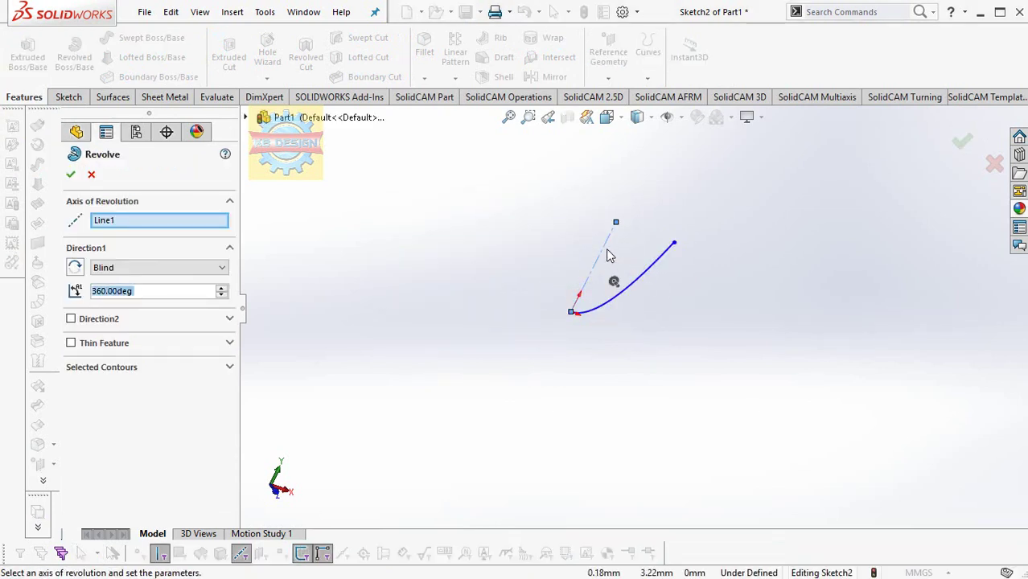
left_click(71, 174)
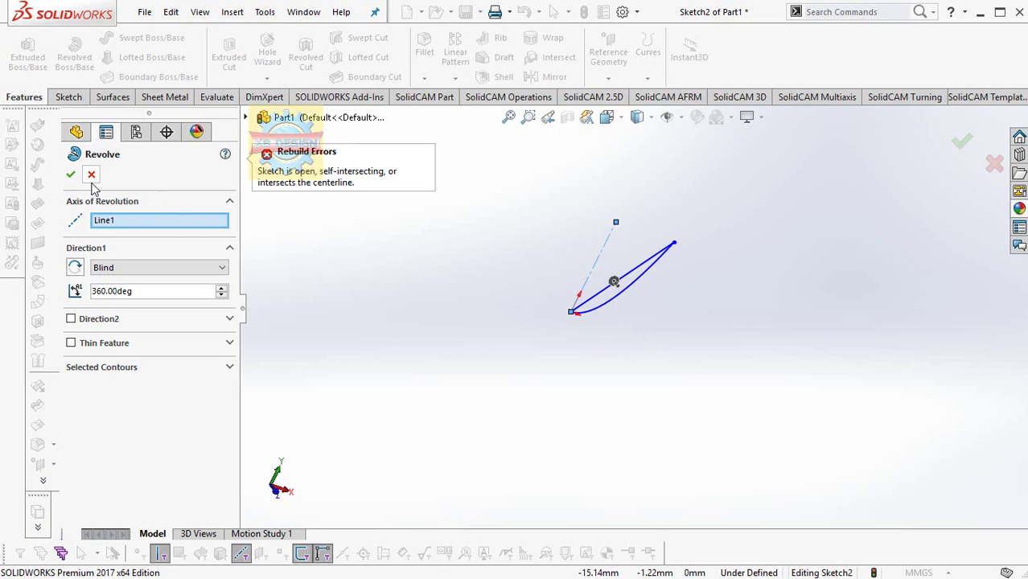
left_click(91, 173)
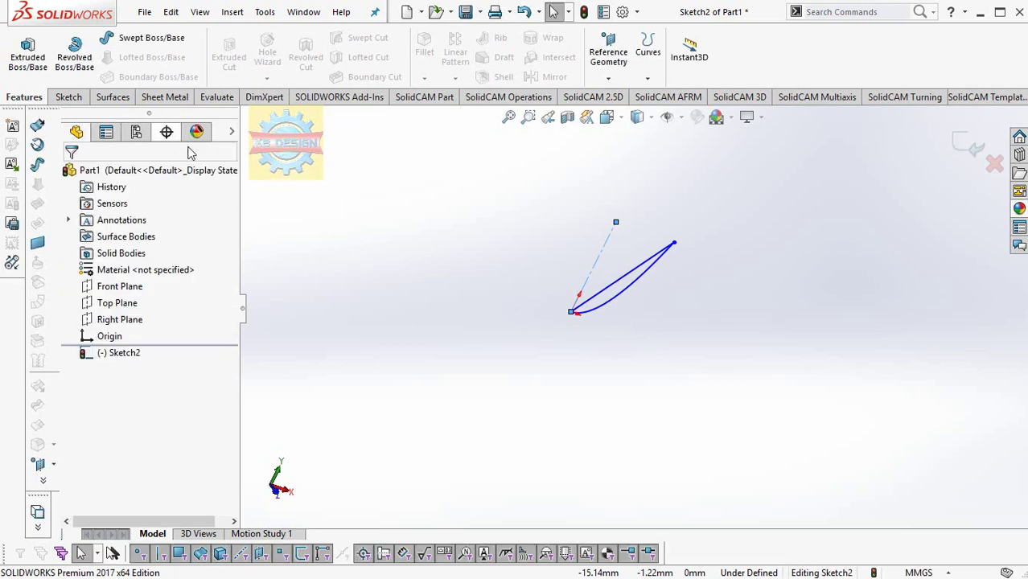
left_click(636, 274)
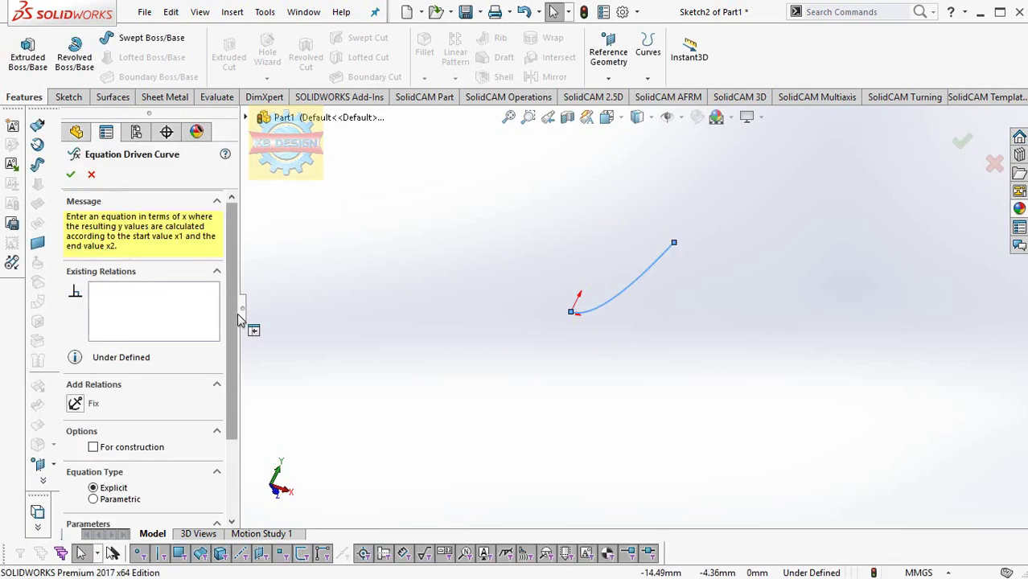
left_click(91, 173)
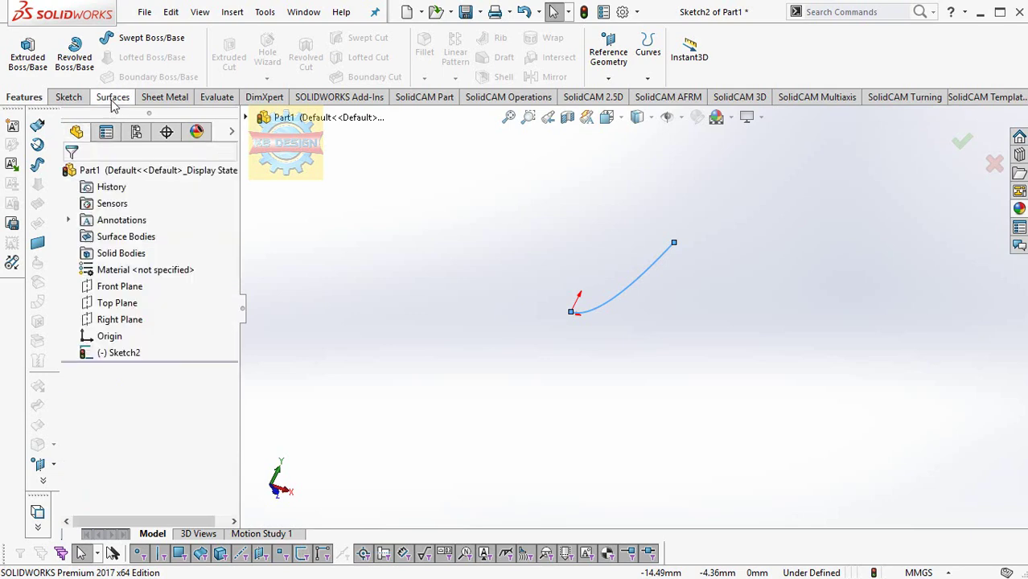
Draw a vertical centerline upward from the origin to serve as the curve's axis of revolution
left_click(80, 98)
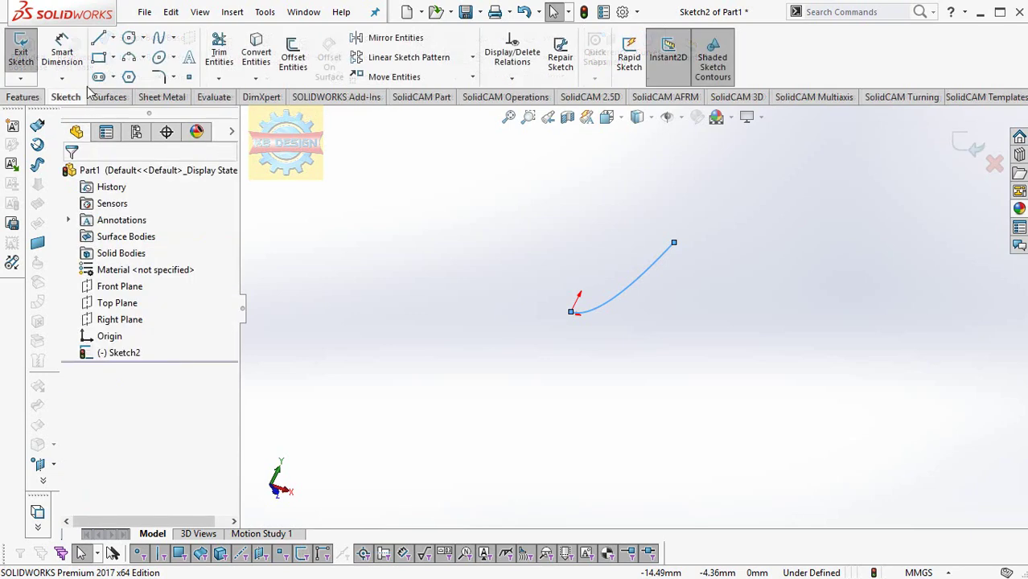
left_click(113, 38)
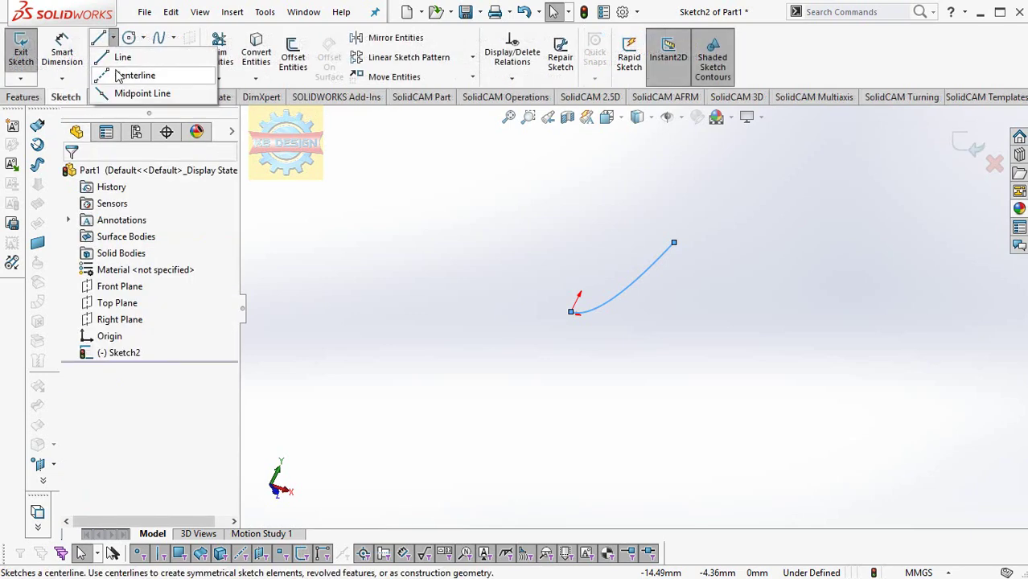
key("l")
left_click(571, 313)
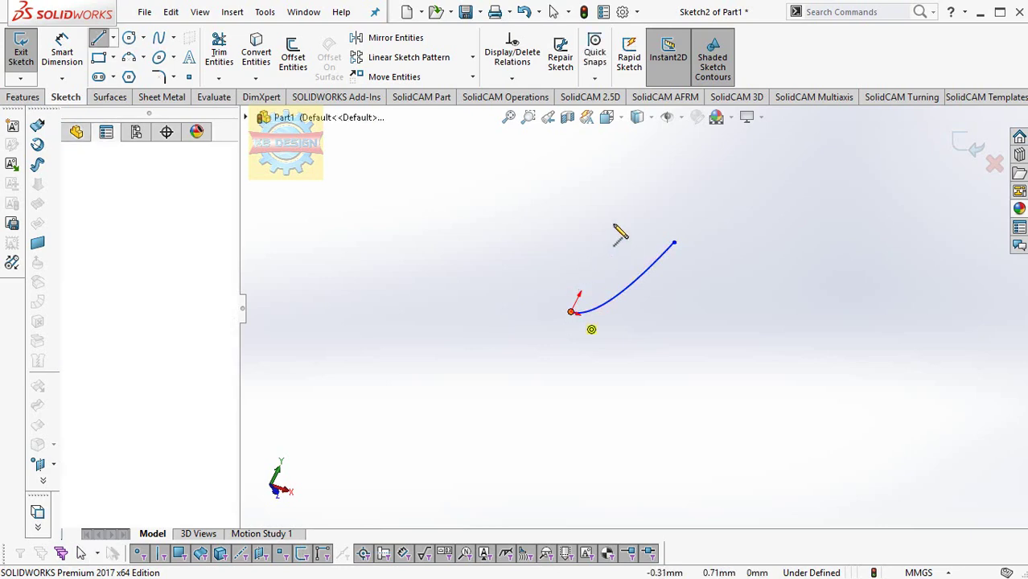
left_click(617, 222)
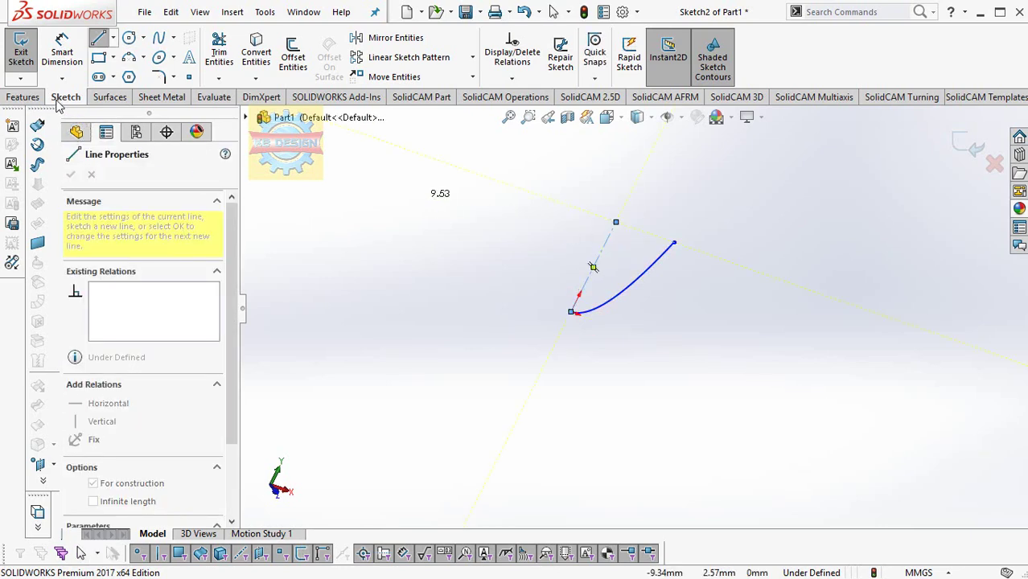
Create a revolved surface by turning the open curve 360° about the vertical centerline
left_click(111, 96)
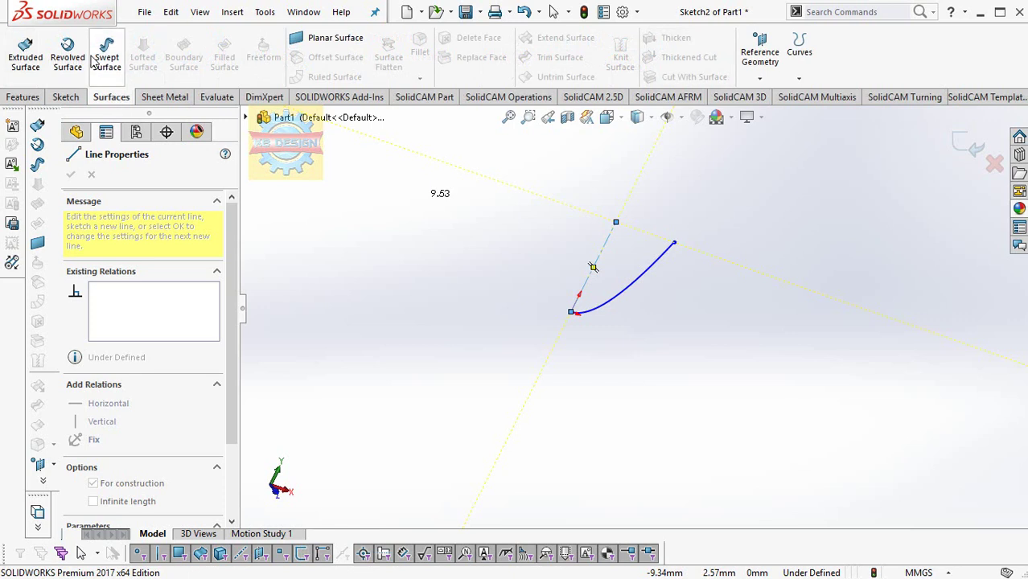
left_click(68, 63)
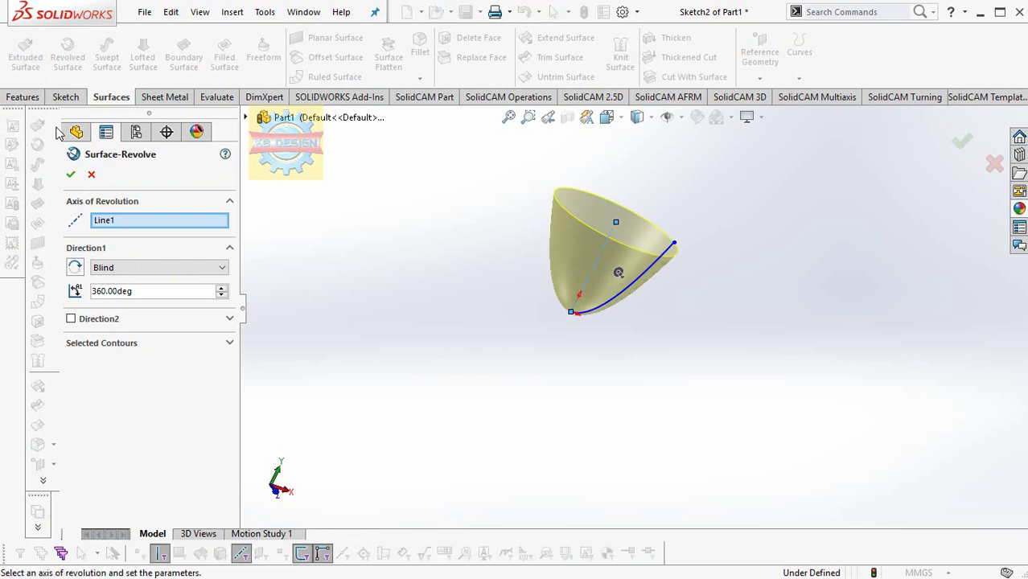
left_click(71, 174)
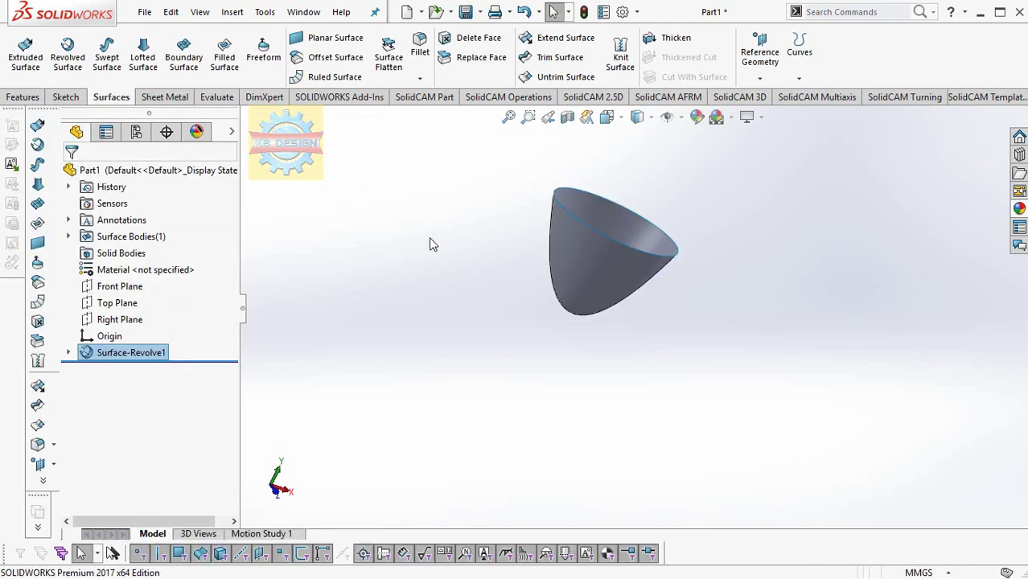
Hide the revolved surface in the model
mouse_move(428, 242)
middle_mouse_down()
mouse_move(366, 339)
mouse_move(445, 229)
middle_mouse_up()
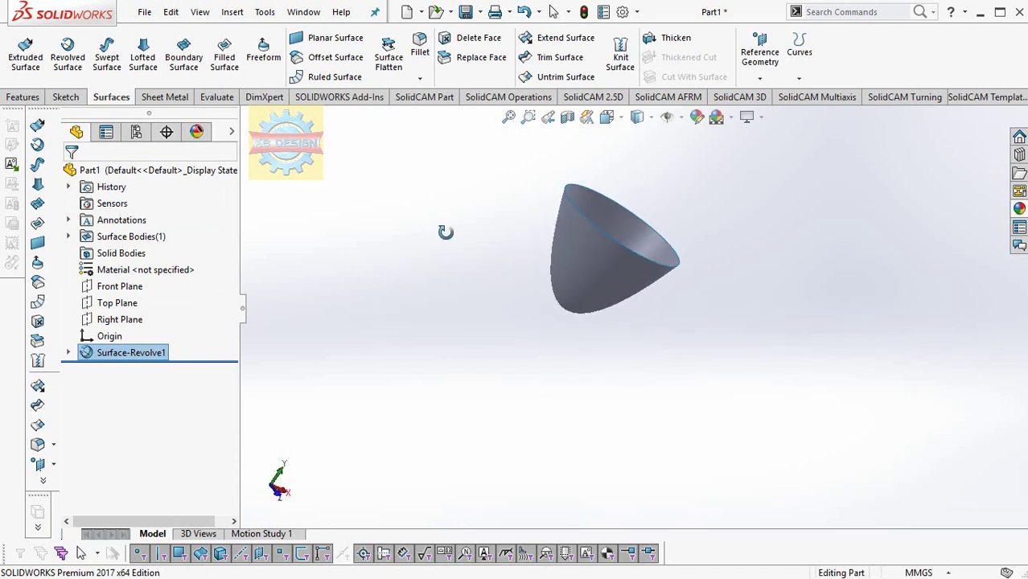
right_click(114, 353)
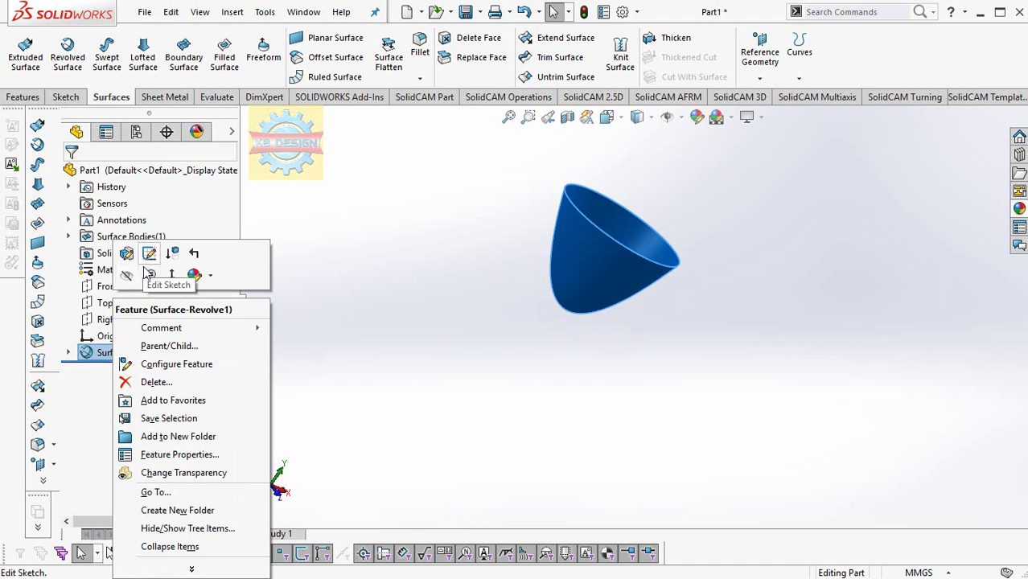
left_click(131, 275)
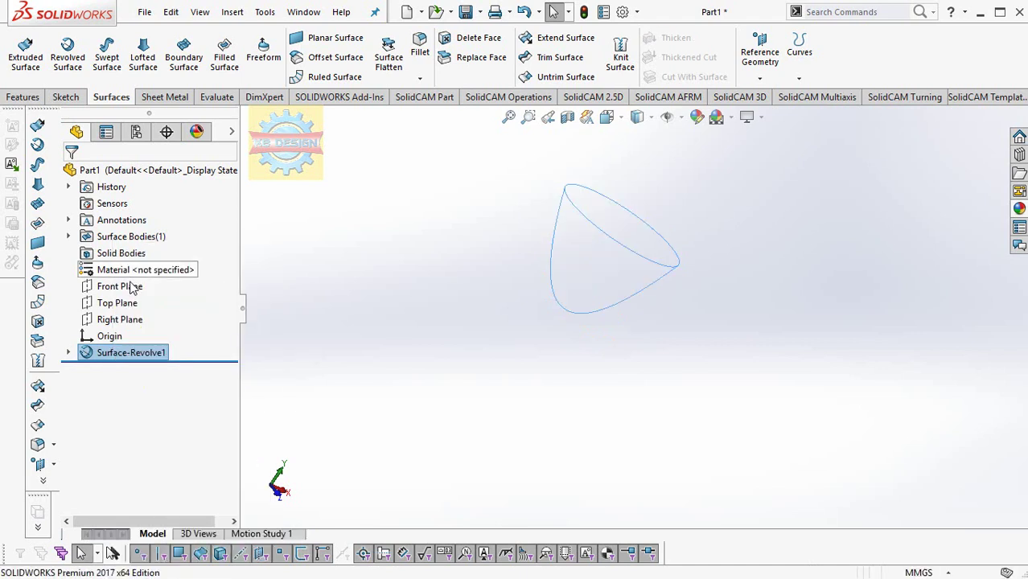
Sketch a parametric equation driven curve on the Front Plane with x = 3*t^3-2*t^2+t and y = 5*t+1, for t from 0 to 1
left_click(132, 288)
left_click(145, 259)
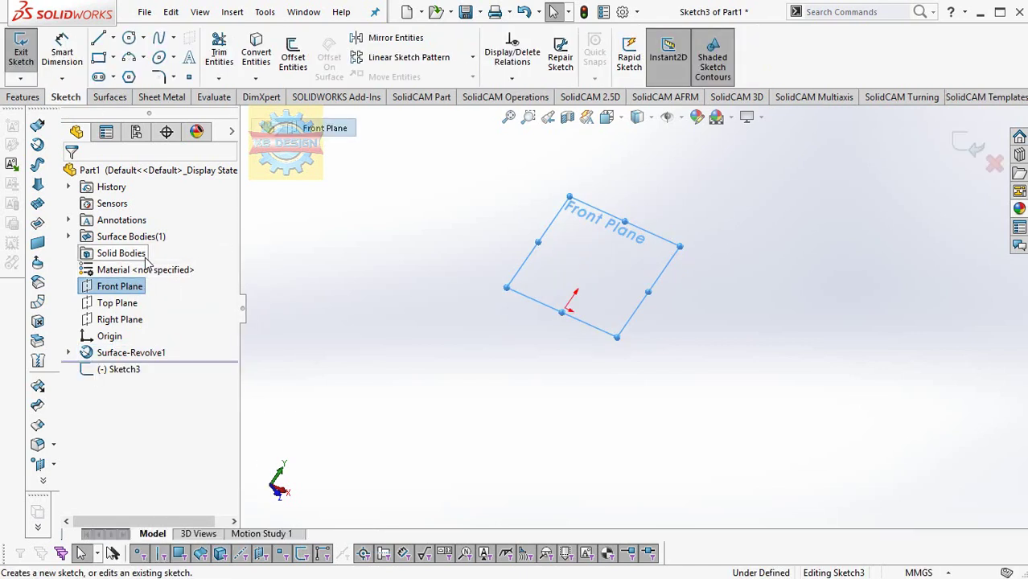
left_click(173, 38)
left_click(288, 189)
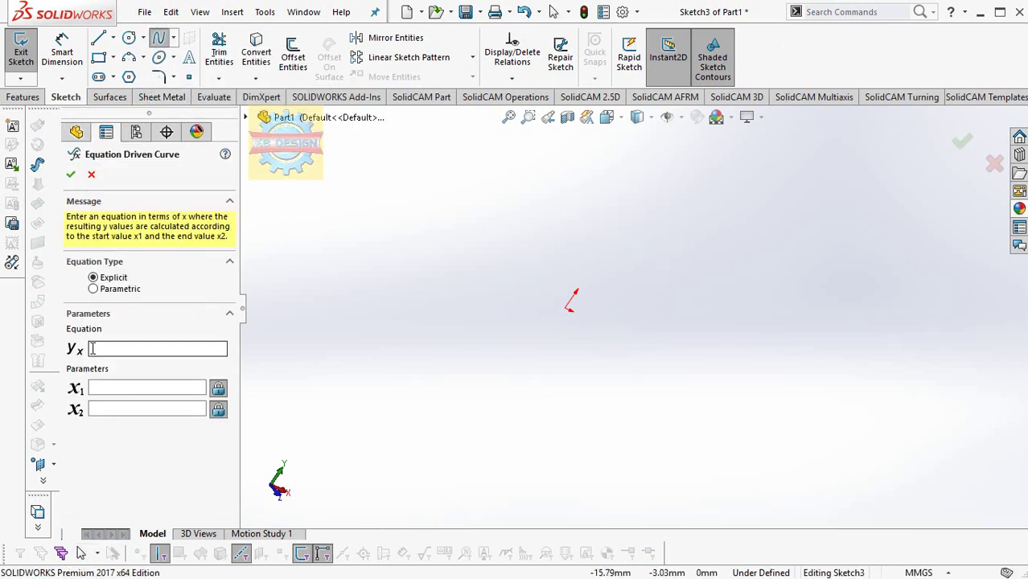
left_click(105, 289)
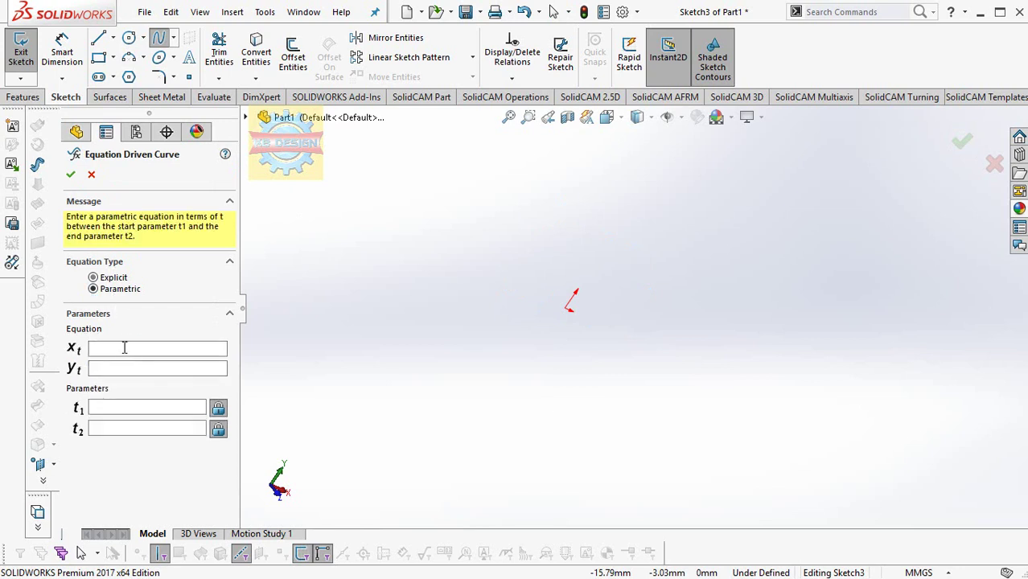
left_click(123, 347)
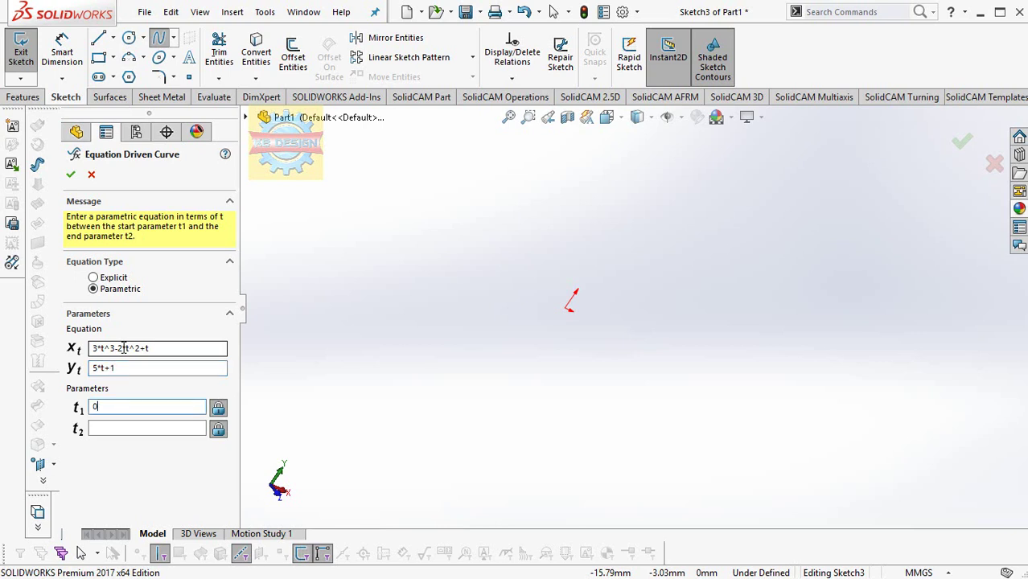
key("Tab")
type("1")
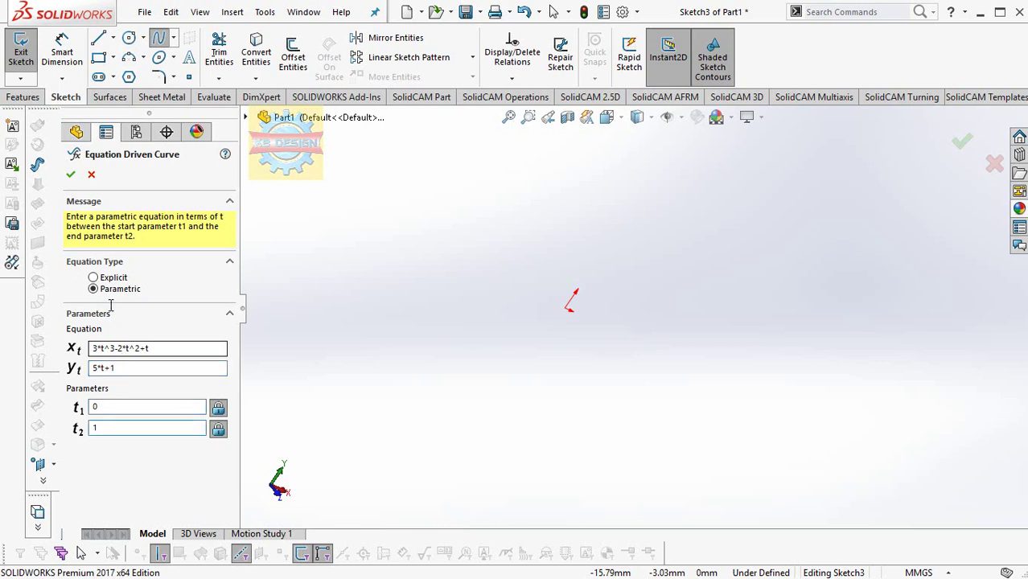
left_click(72, 175)
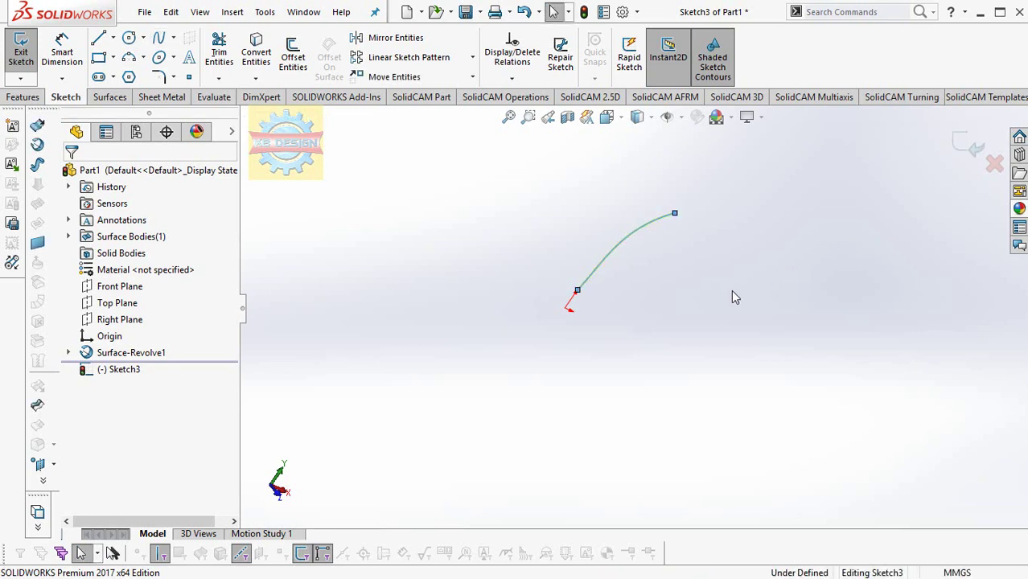
Draw a vertical centerline about 6.7 mm long upward from the origin beside the parametric curve
middle_click_drag(731, 290, 683, 291)
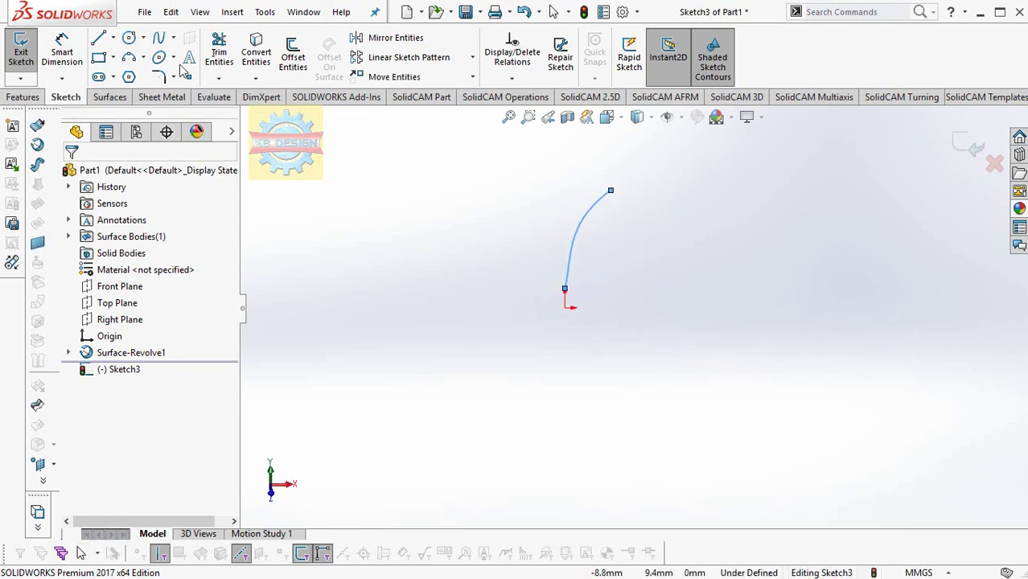
left_click(113, 38)
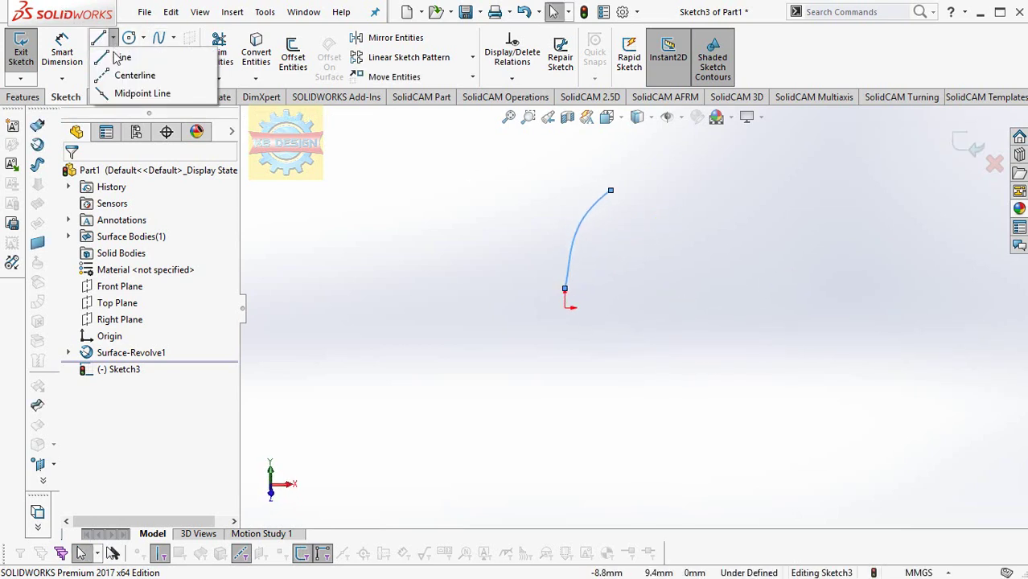
left_click(133, 74)
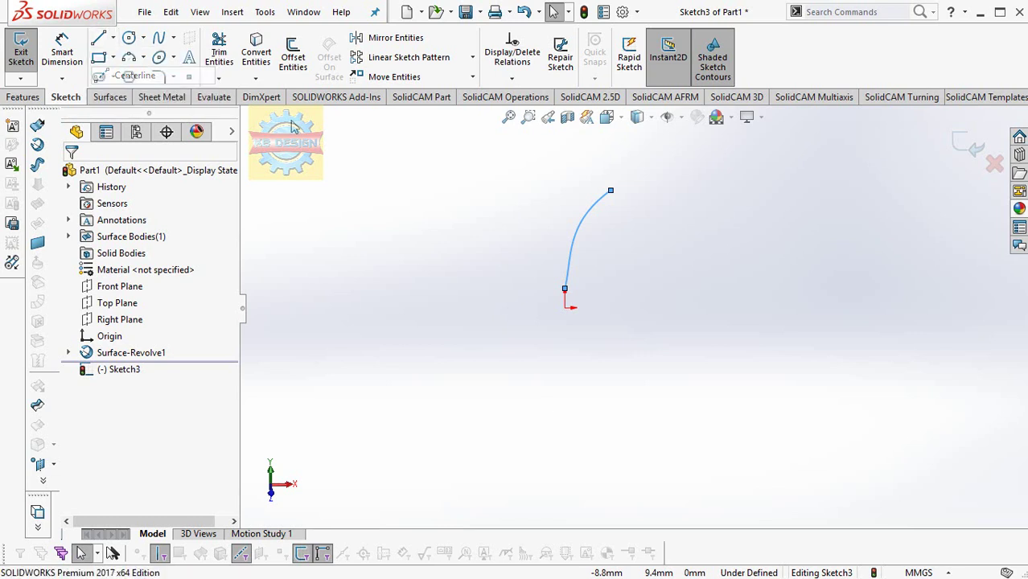
left_click(567, 308)
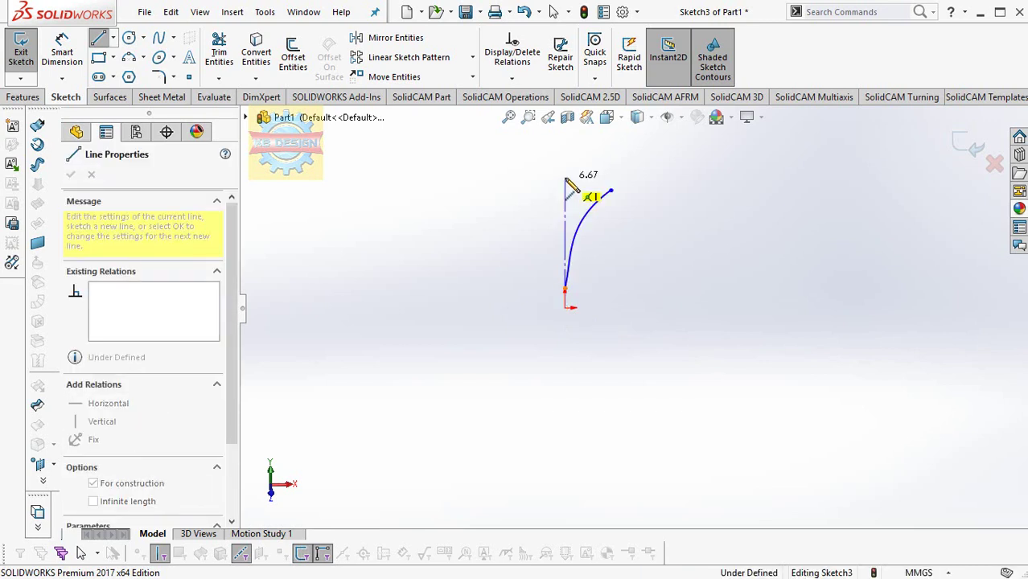
left_click(565, 179)
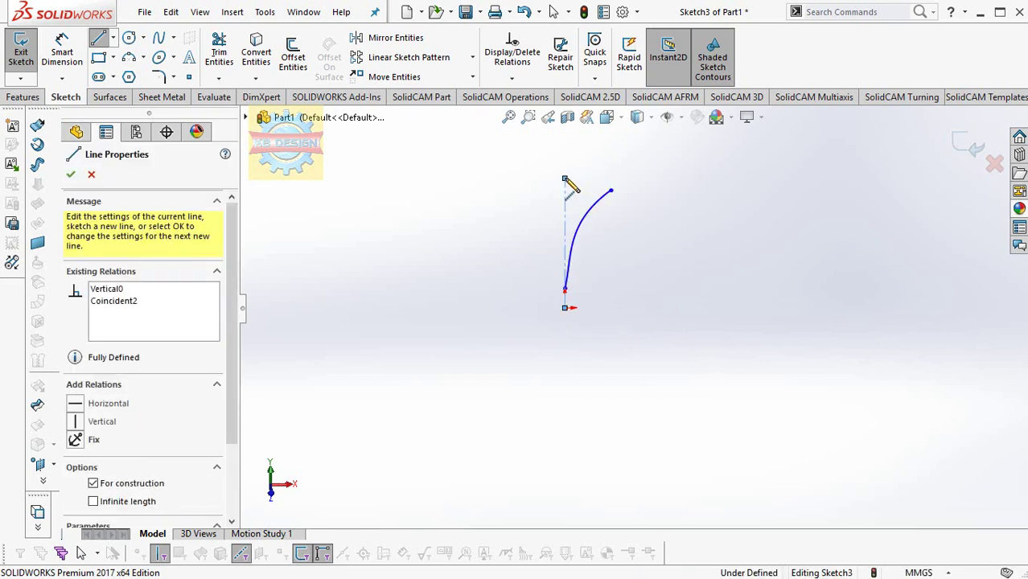
Create a revolved surface by turning the parametric curve 360° about the new centerline
left_click(112, 98)
left_click(67, 49)
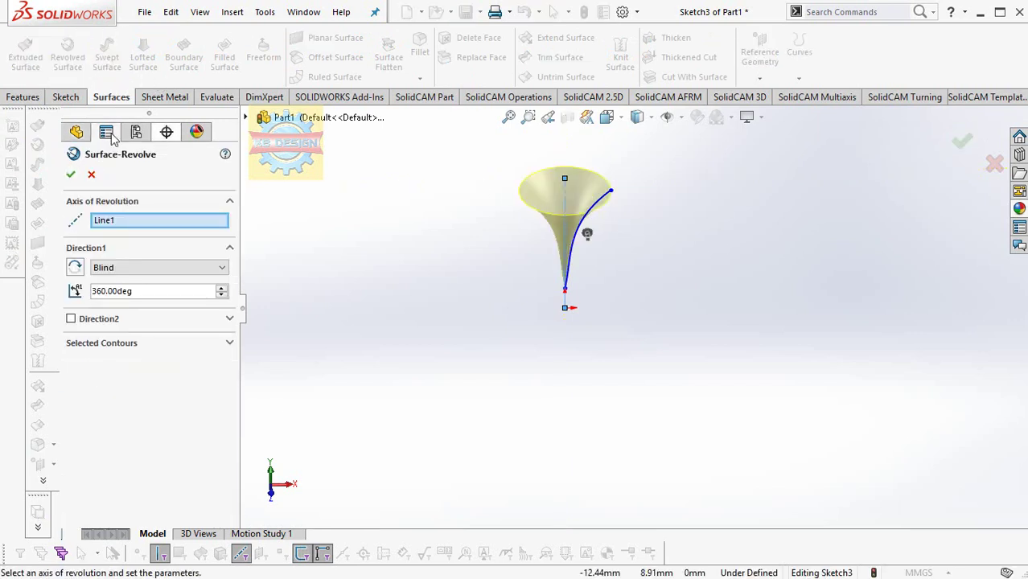
left_click(72, 175)
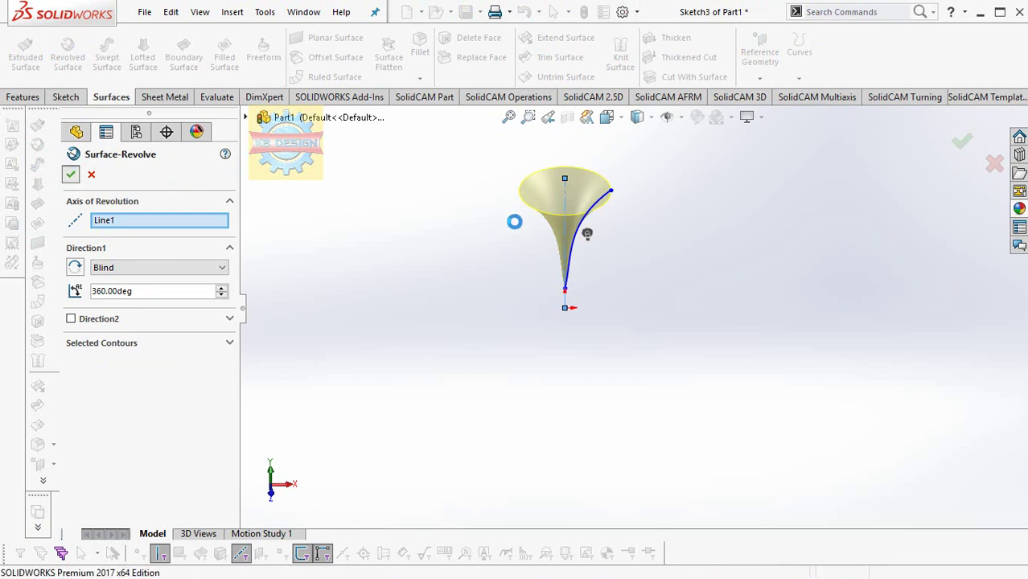
middle_click_drag(631, 258, 614, 182)
scroll(614, 182, "down", 1)
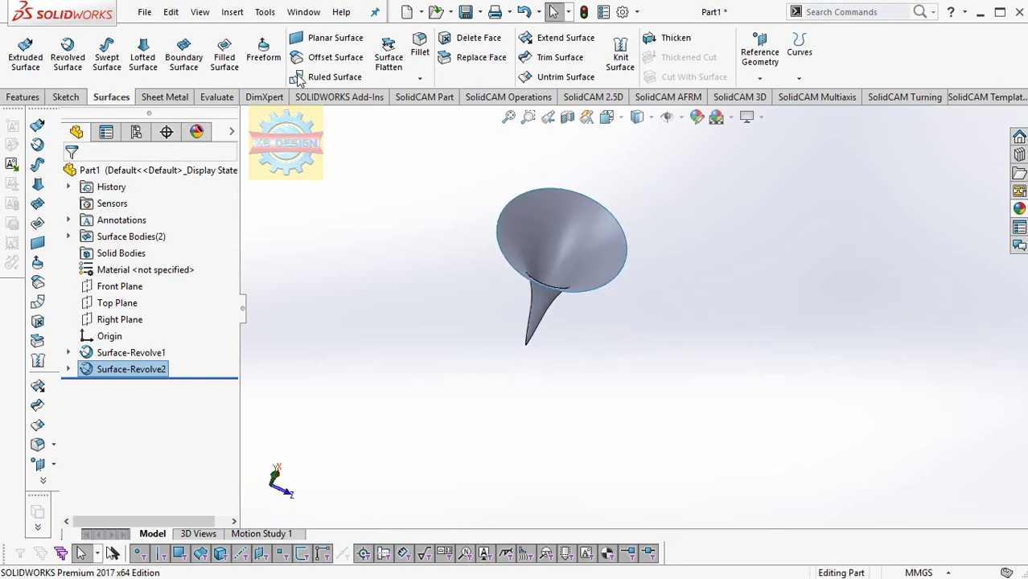
Hide the funnel-shaped surface revolved from the parametric curve
left_click(65, 96)
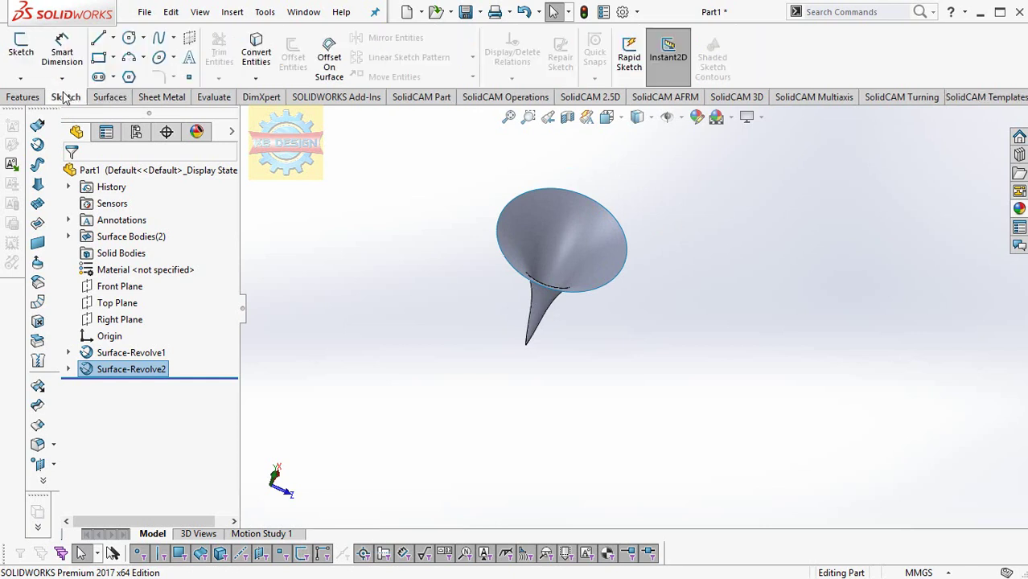
right_click(115, 369)
left_click(127, 276)
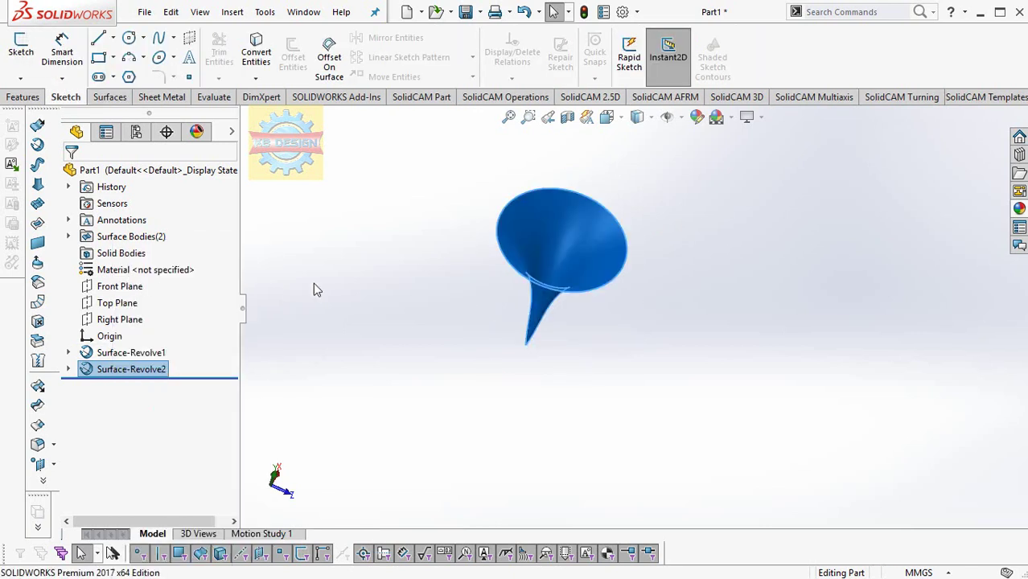
left_click(386, 278)
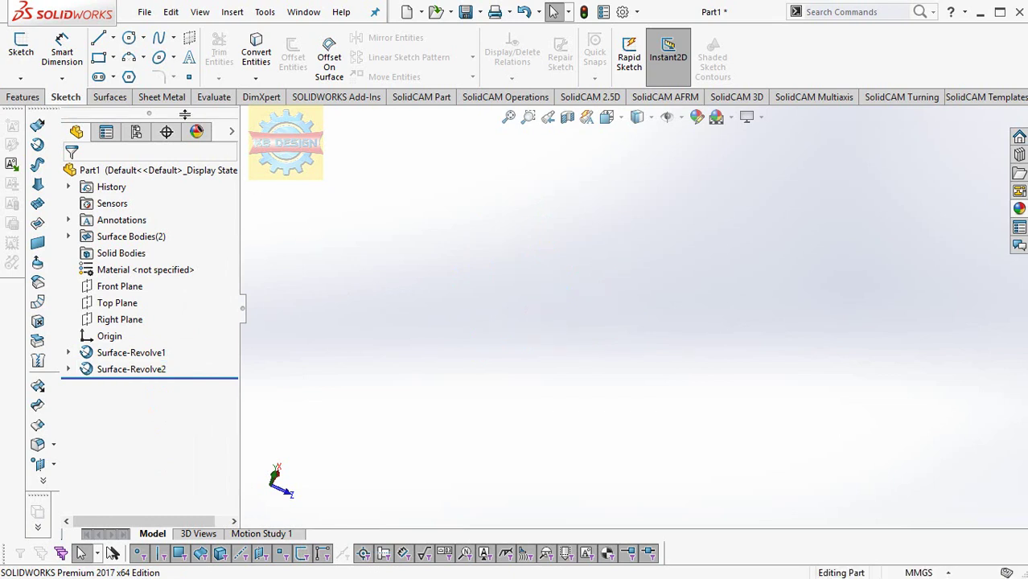
Start a 3D sketch and begin an Equation Driven Curve in it
left_click(23, 97)
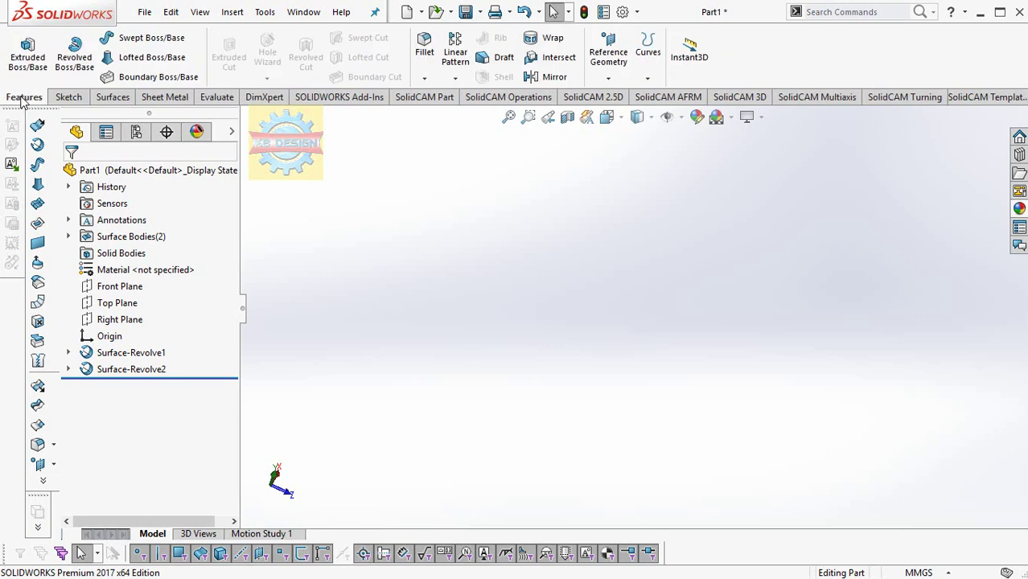
left_click(68, 97)
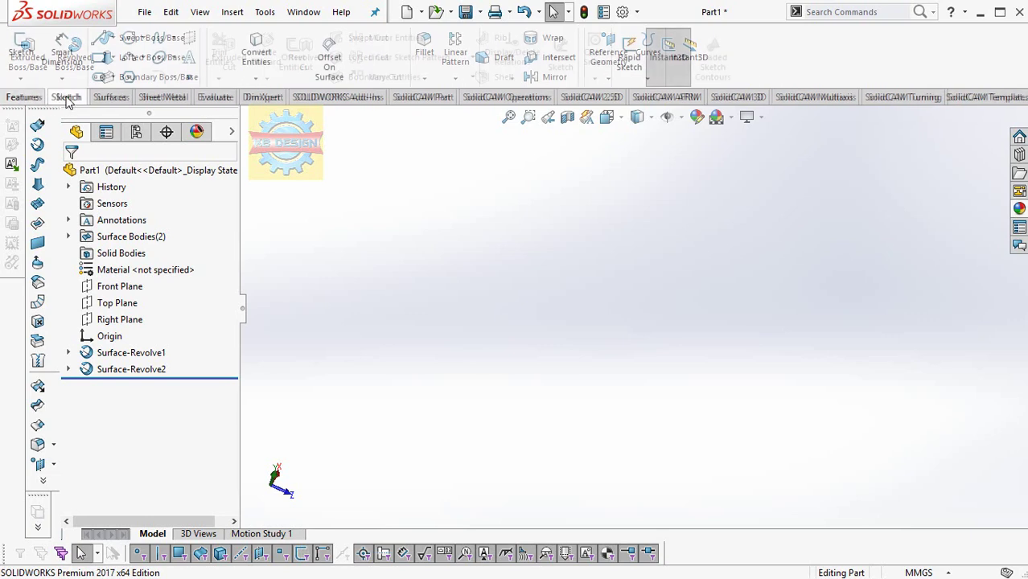
left_click(130, 286)
left_click(20, 78)
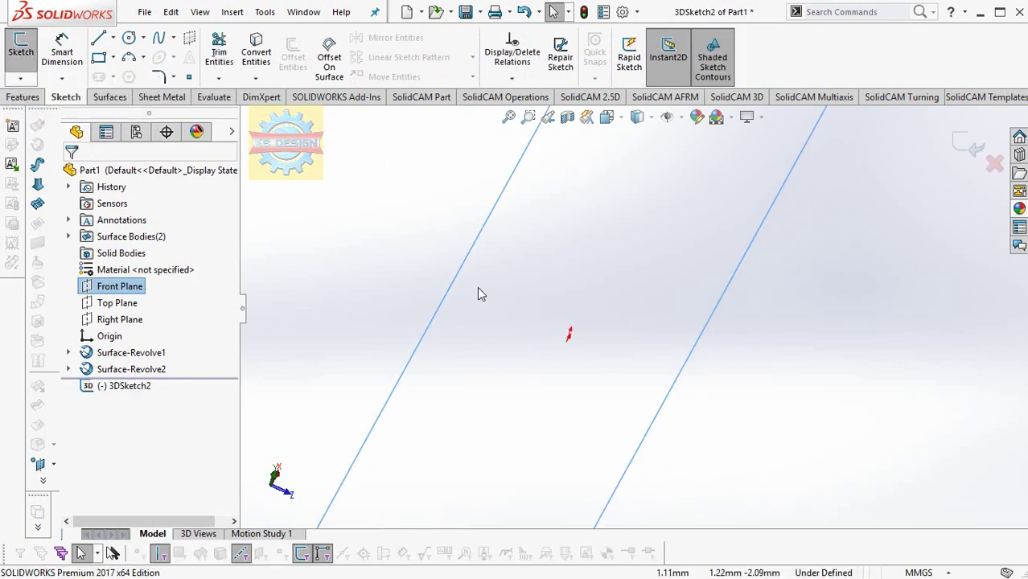
left_click(173, 39)
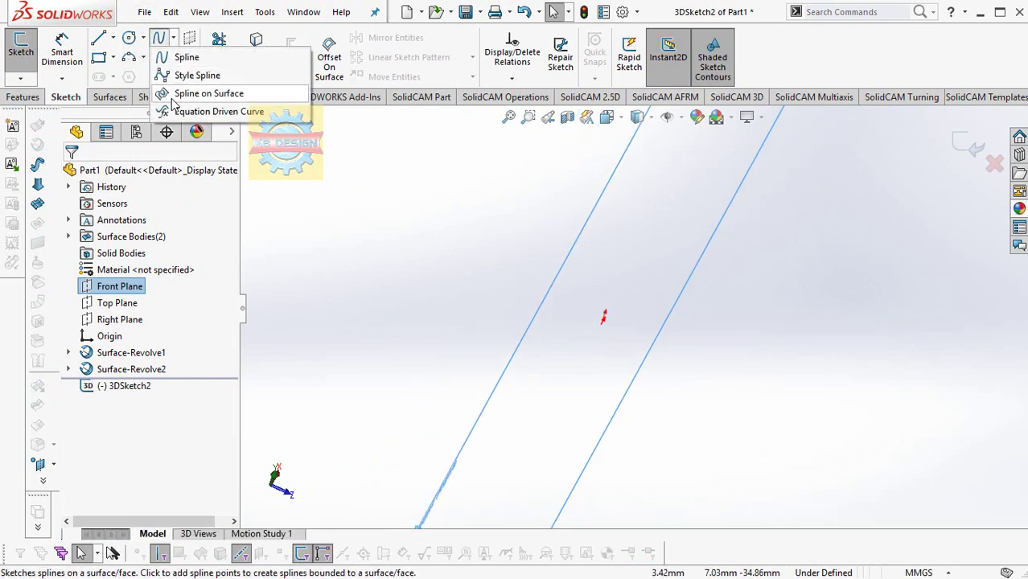
left_click(200, 176)
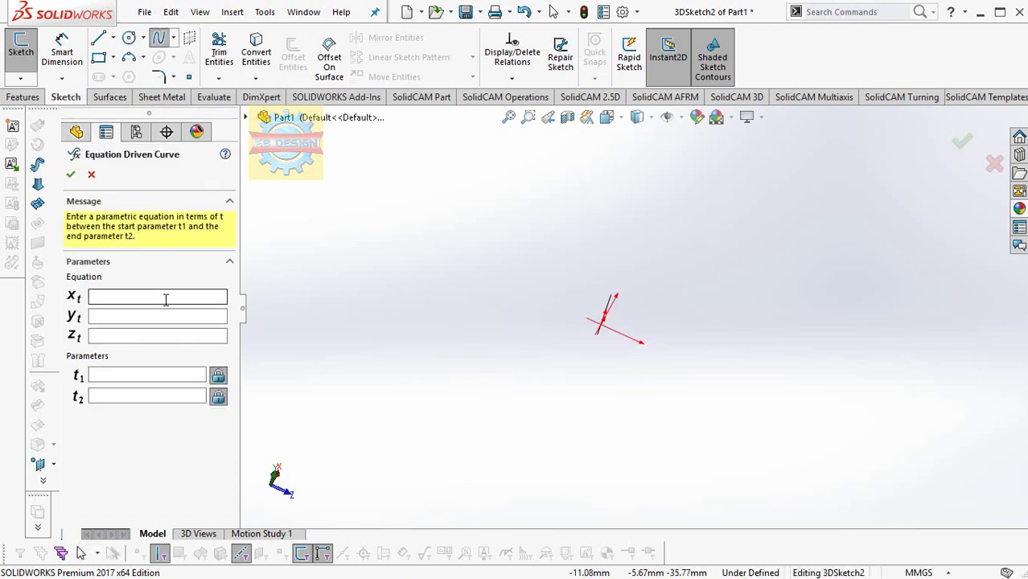
Define the 3D curve as a helix with x = 2*cos(t), y = 2*sin(t) and z = t, for t from 0 to 30
left_click(166, 299)
type("2cos")
key("BackSpace")
key("BackSpace")
key("BackSpace")
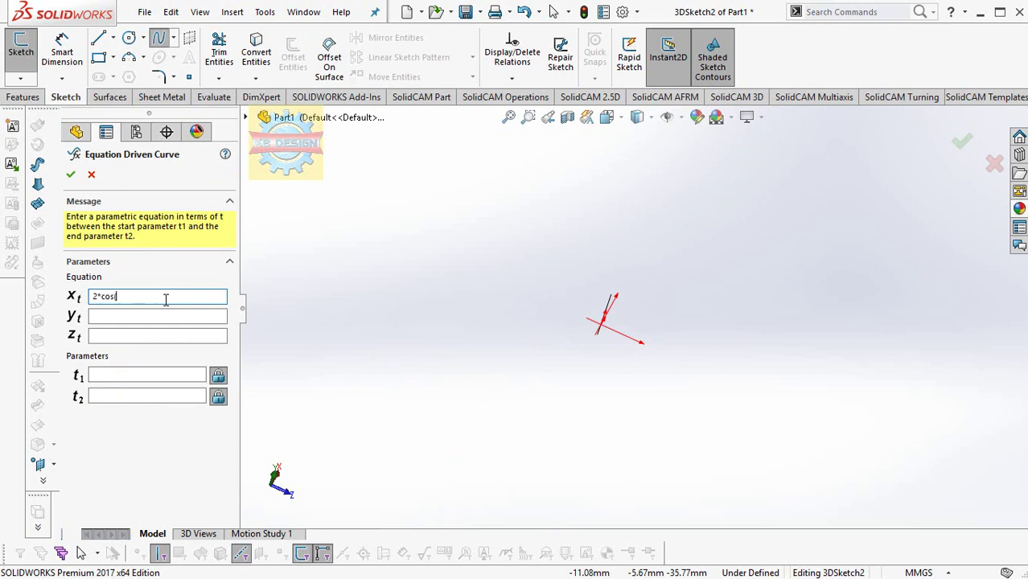
key("Tab")
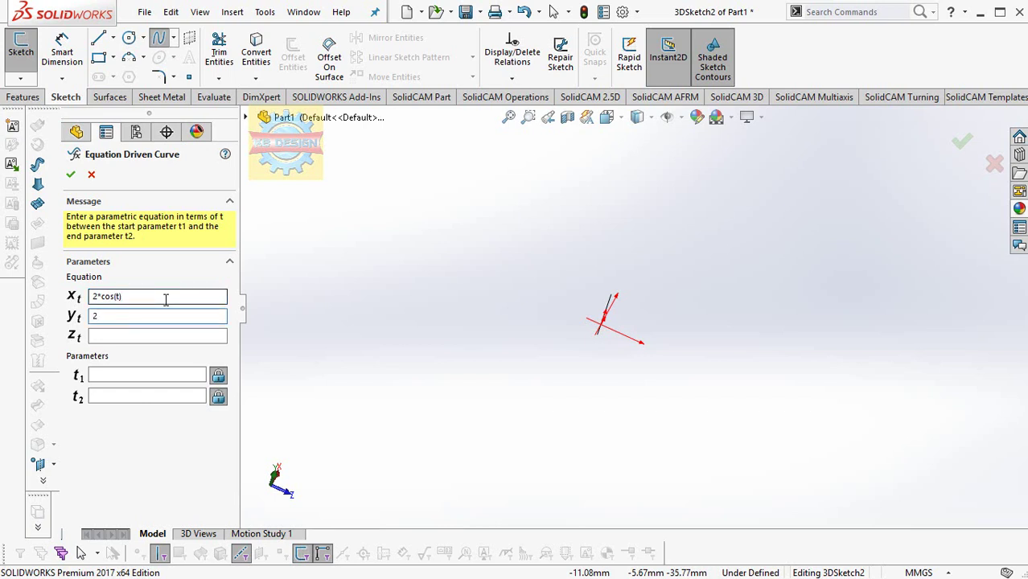
type("2*sin(t")
type("t")
key("Tab")
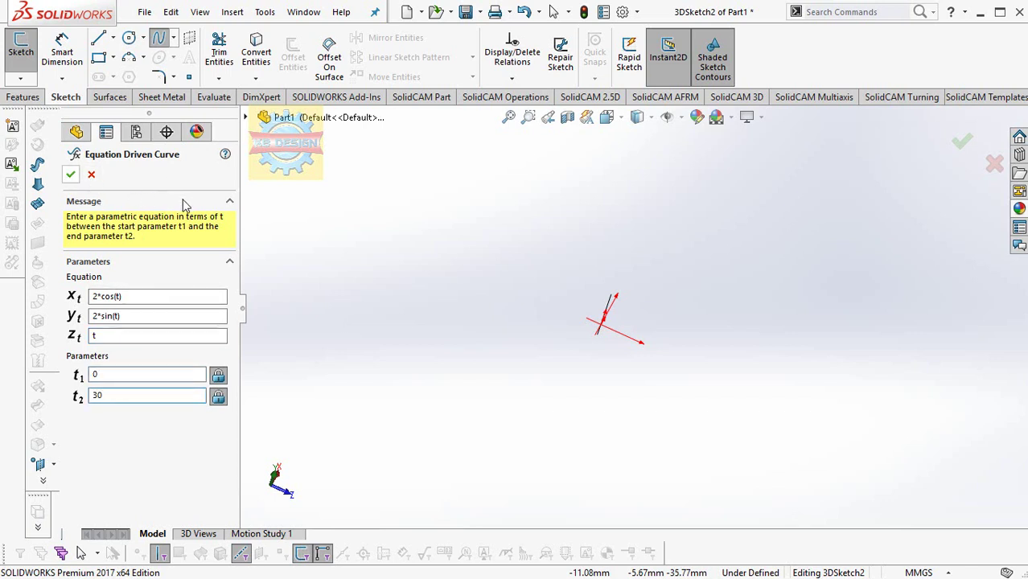
left_click(71, 179)
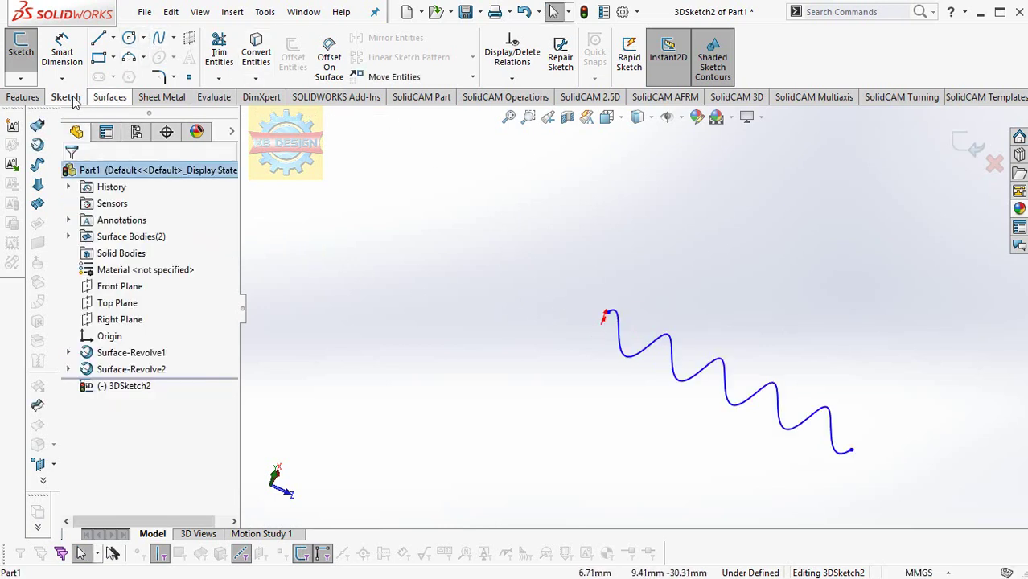
Sweep a solid circular profile of 1 mm diameter along the helical 3D curve
left_click(32, 98)
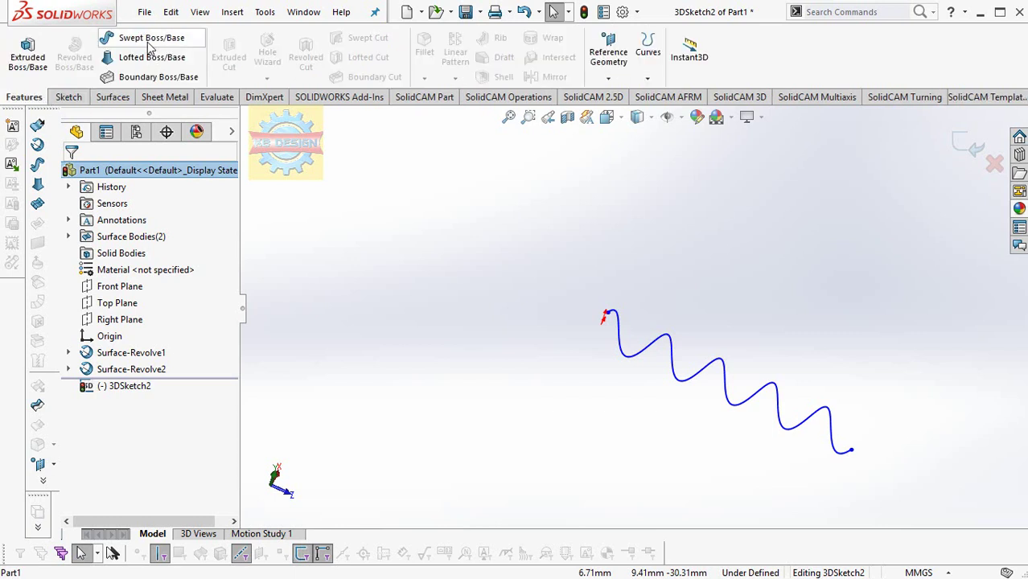
left_click(148, 45)
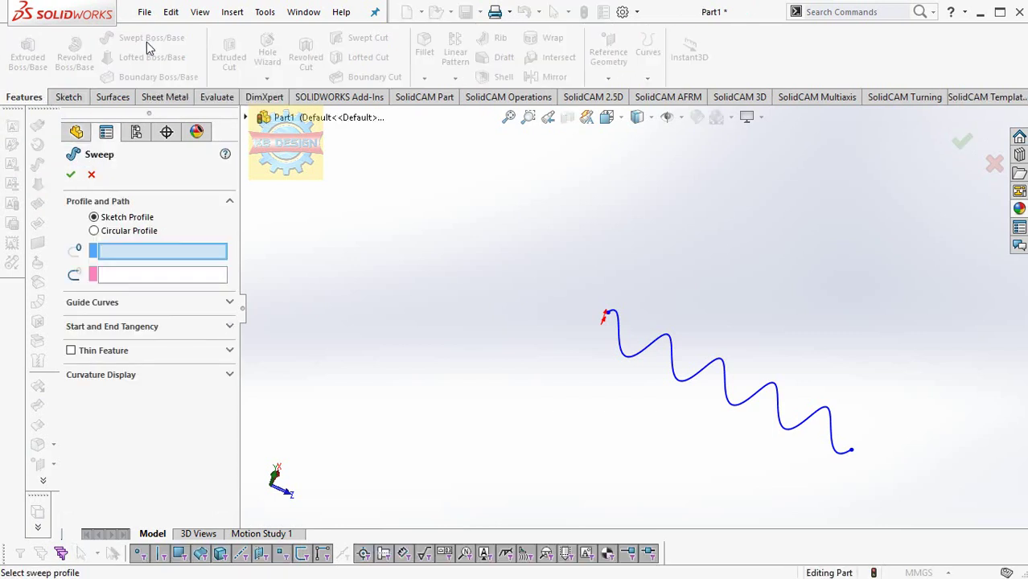
left_click(102, 231)
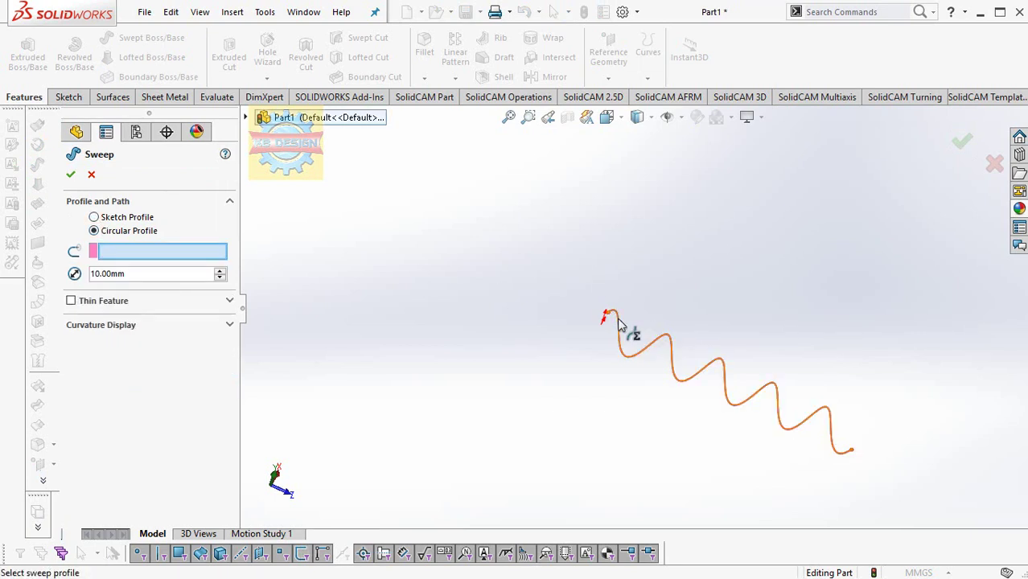
left_click_drag(160, 274, 3, 272)
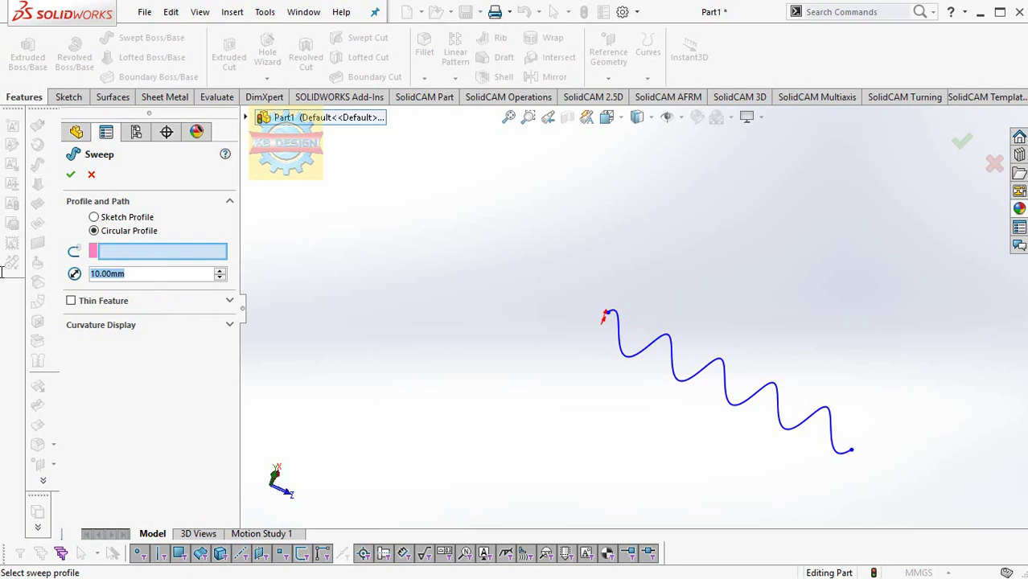
type("1")
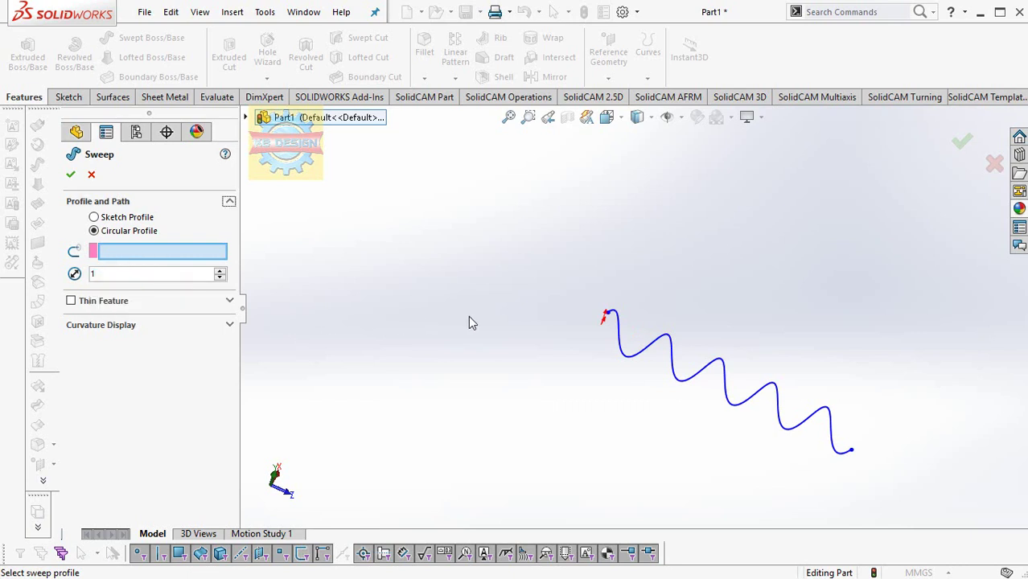
left_click(610, 318)
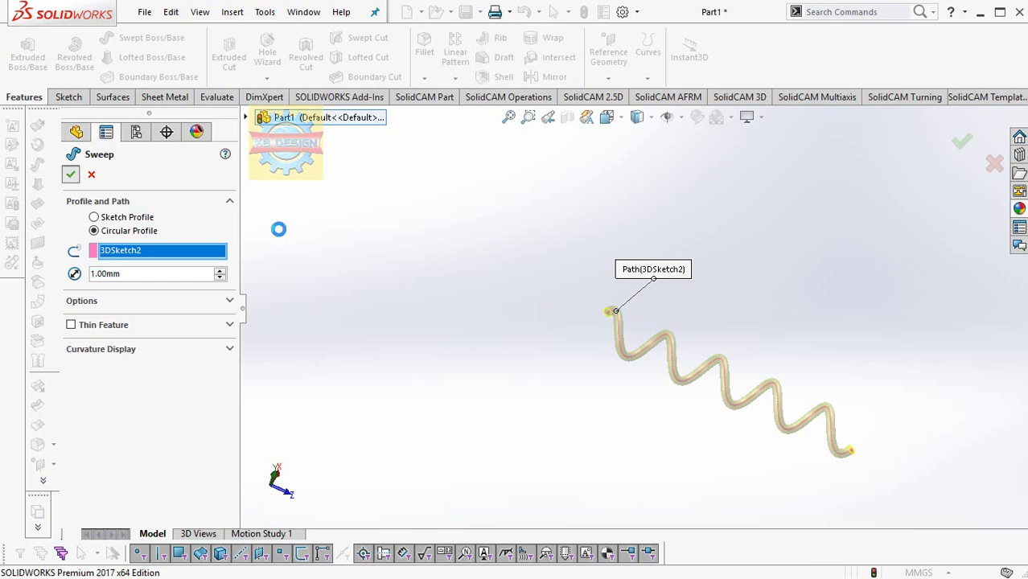